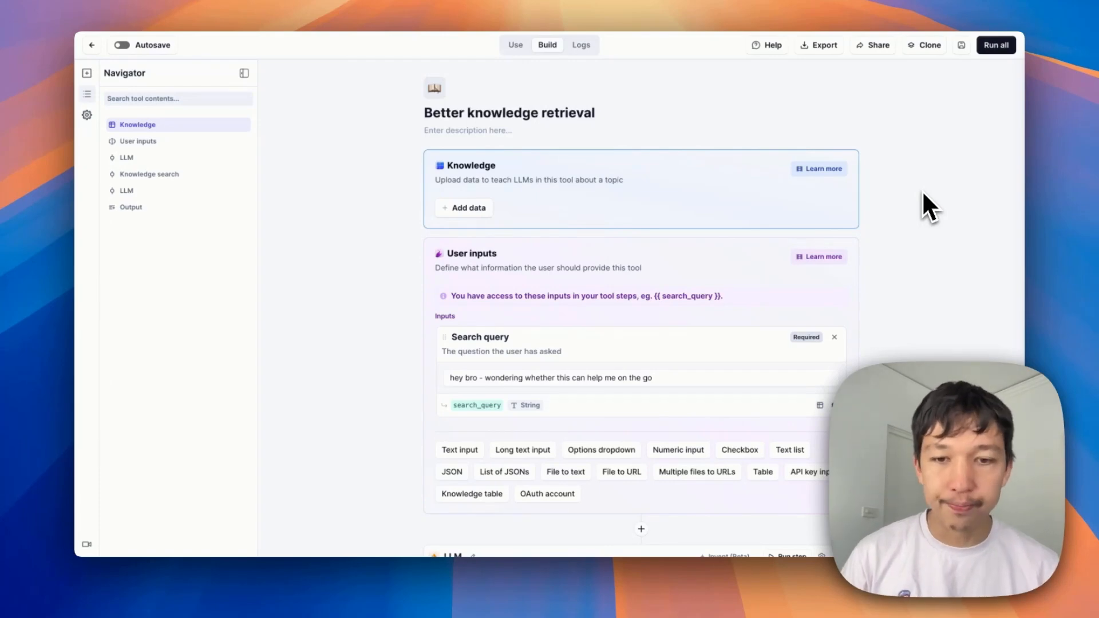
# Insert a Knowledge search step between the first LLM step and the existing Knowledge search step
pyautogui.scroll(-5, 954, 232)
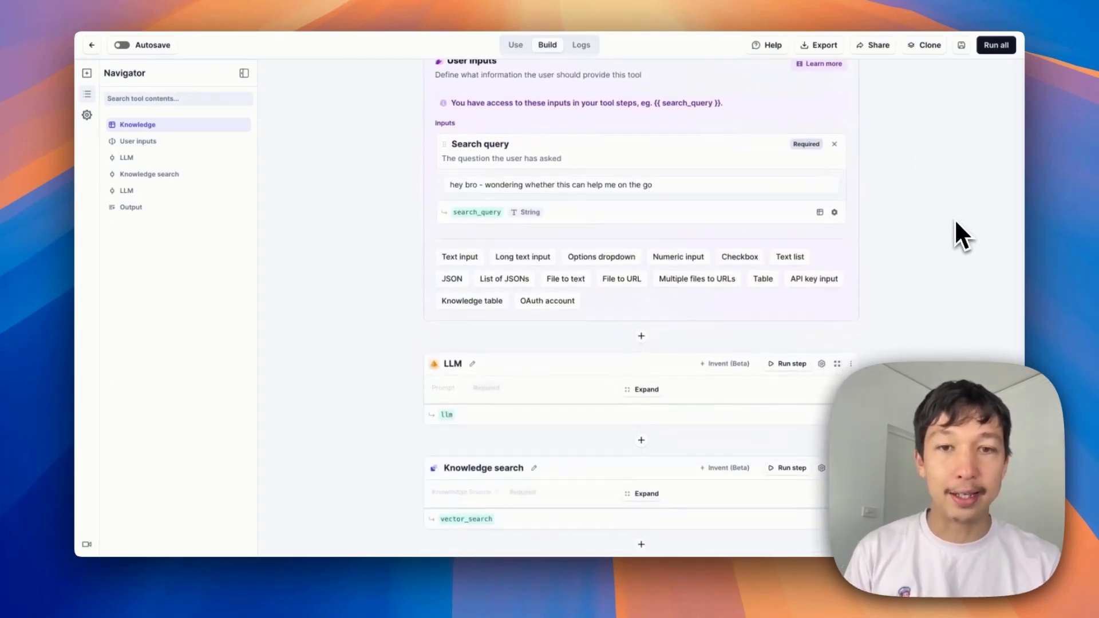
pyautogui.scroll(1, 955, 222)
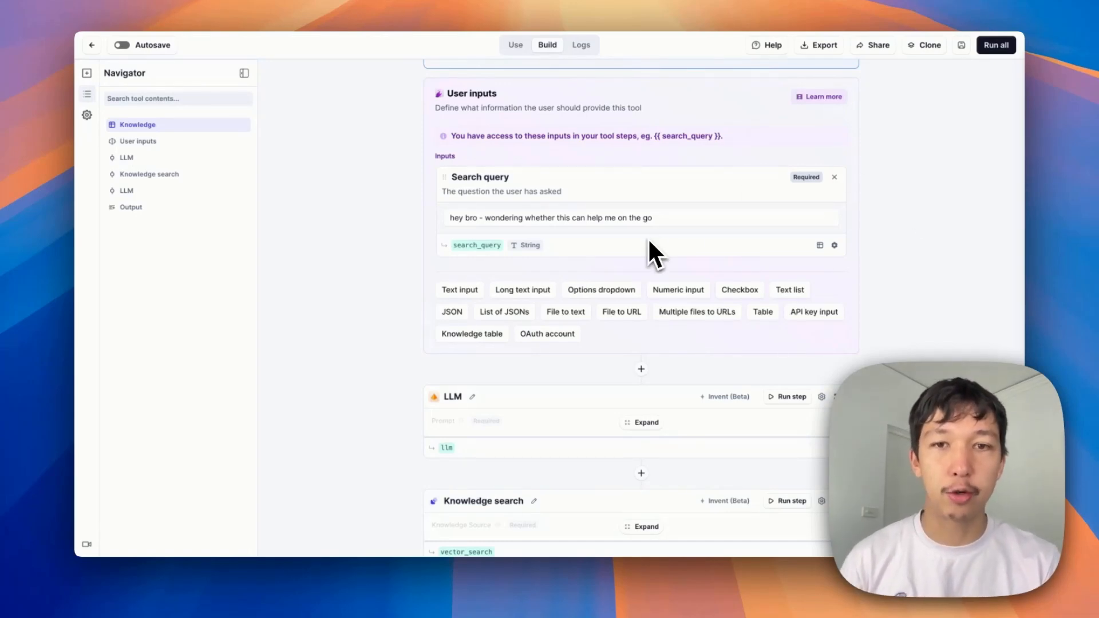
pyautogui.scroll(-5, 647, 245)
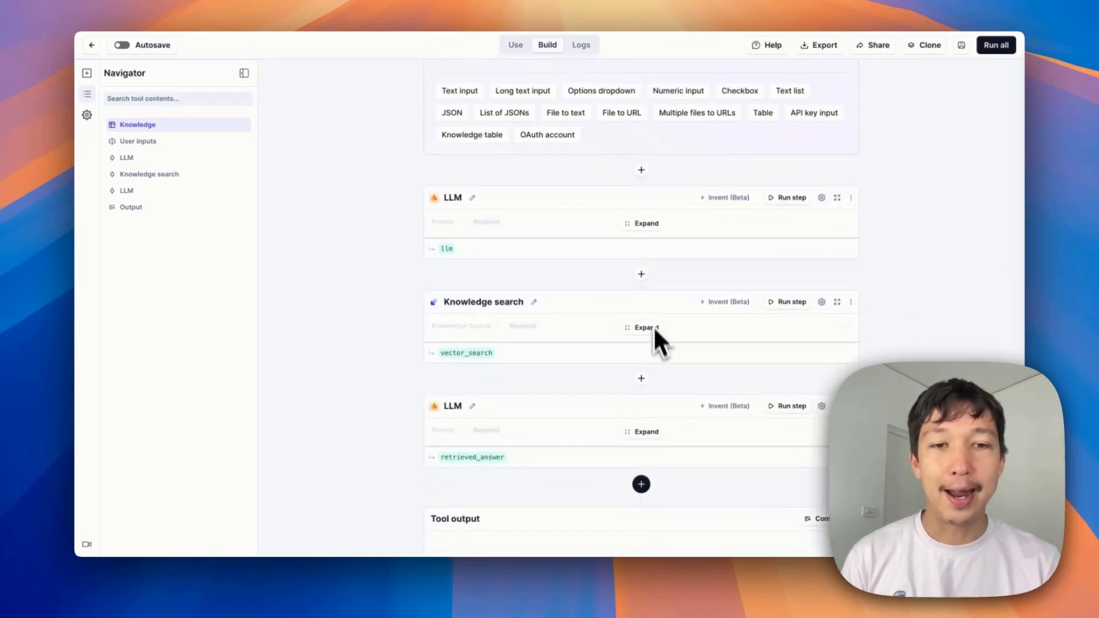
pyautogui.click(641, 274)
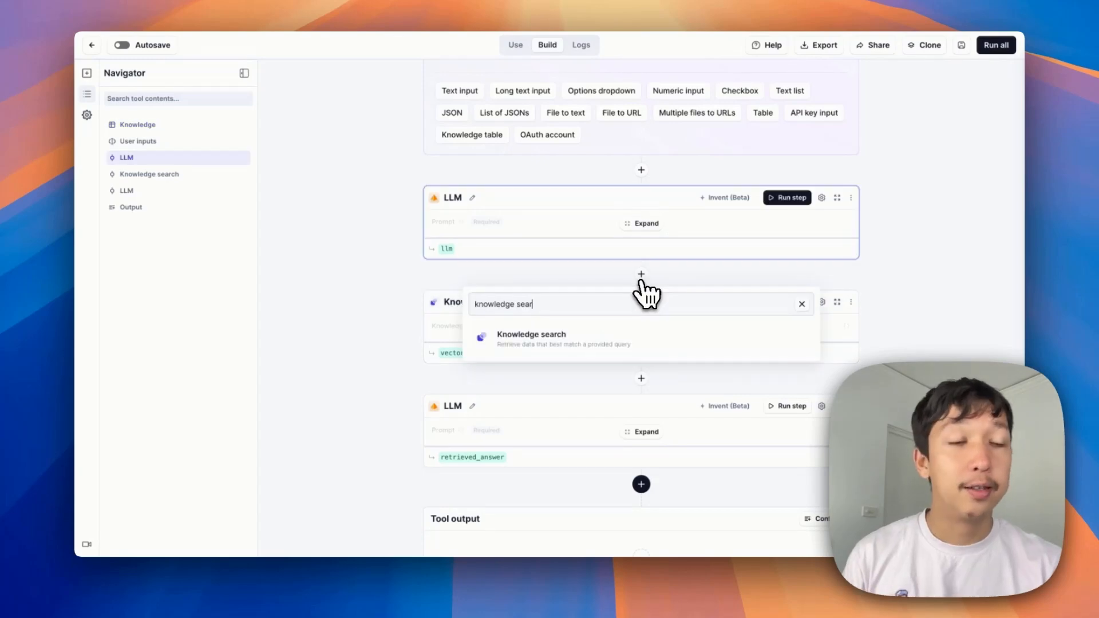
pyautogui.click(567, 343)
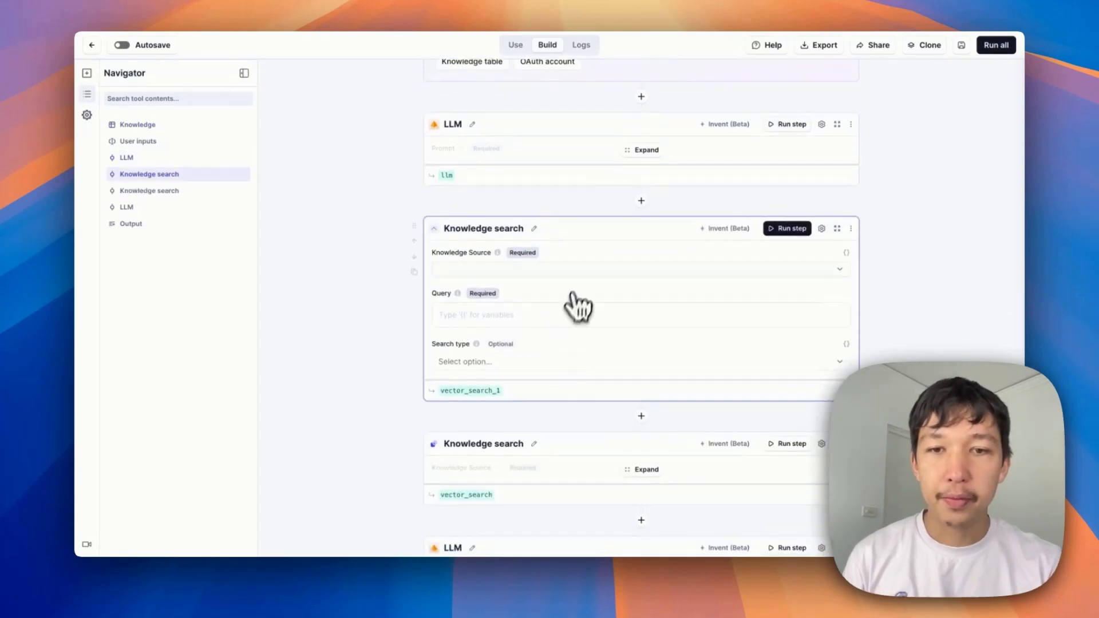
# Set the new Knowledge search's source to sparkiecrm_faq and its query to the search_query variable
pyautogui.click(582, 270)
pyautogui.click(495, 330)
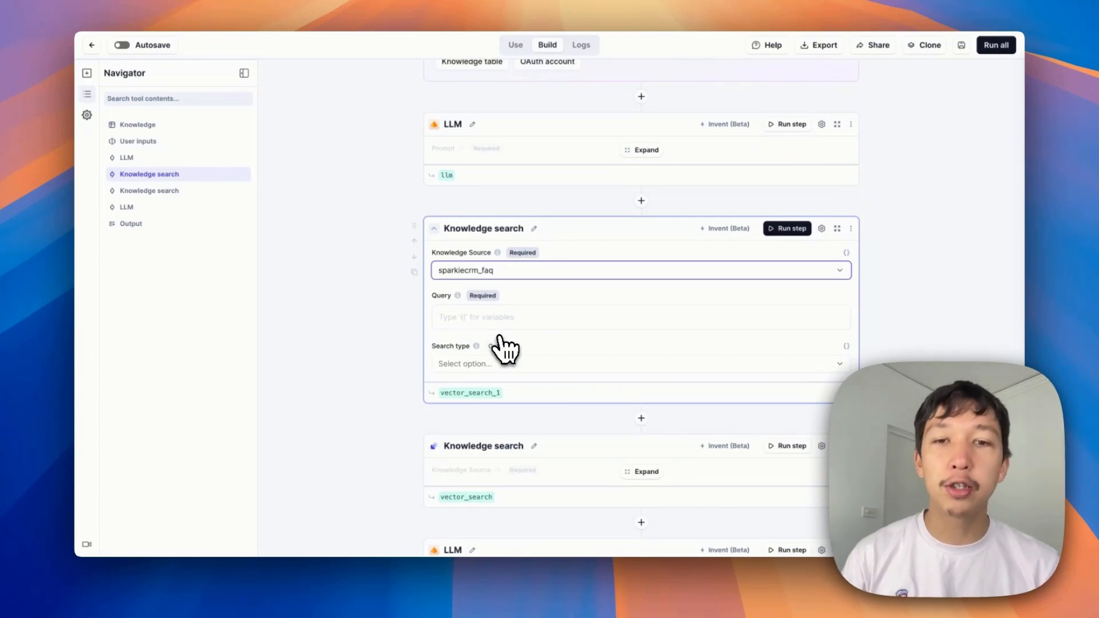
pyautogui.click(498, 318)
pyautogui.write('{{')
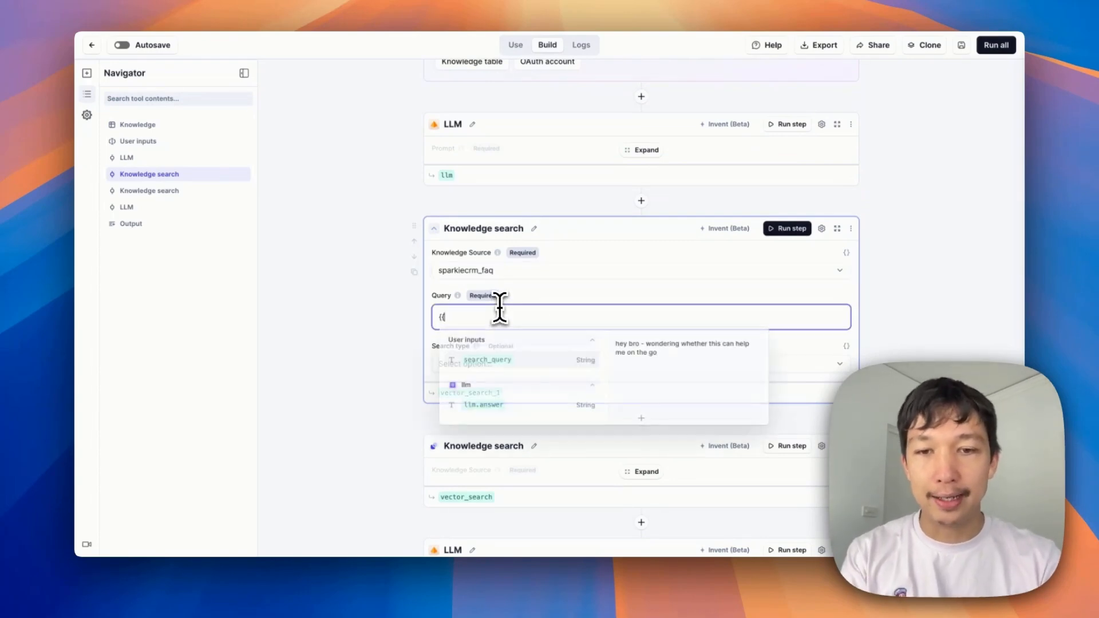
pyautogui.press('Return')
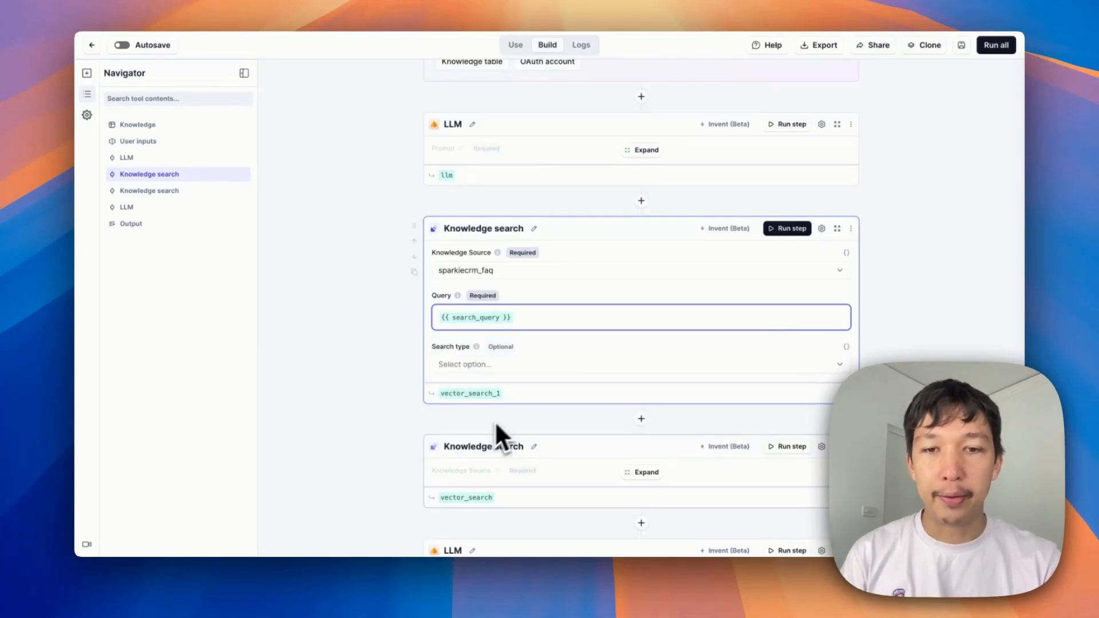
# Set the new Knowledge search's search type to vector
pyautogui.click(533, 367)
pyautogui.click(503, 426)
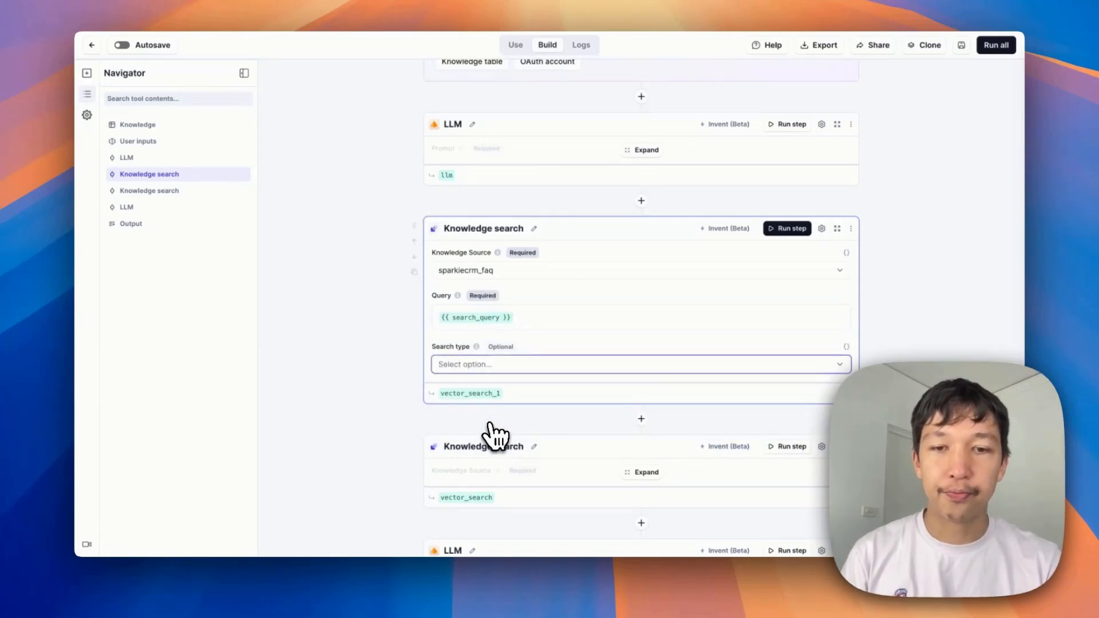
pyautogui.scroll(-1, 607, 330)
pyautogui.scroll(5, 607, 330)
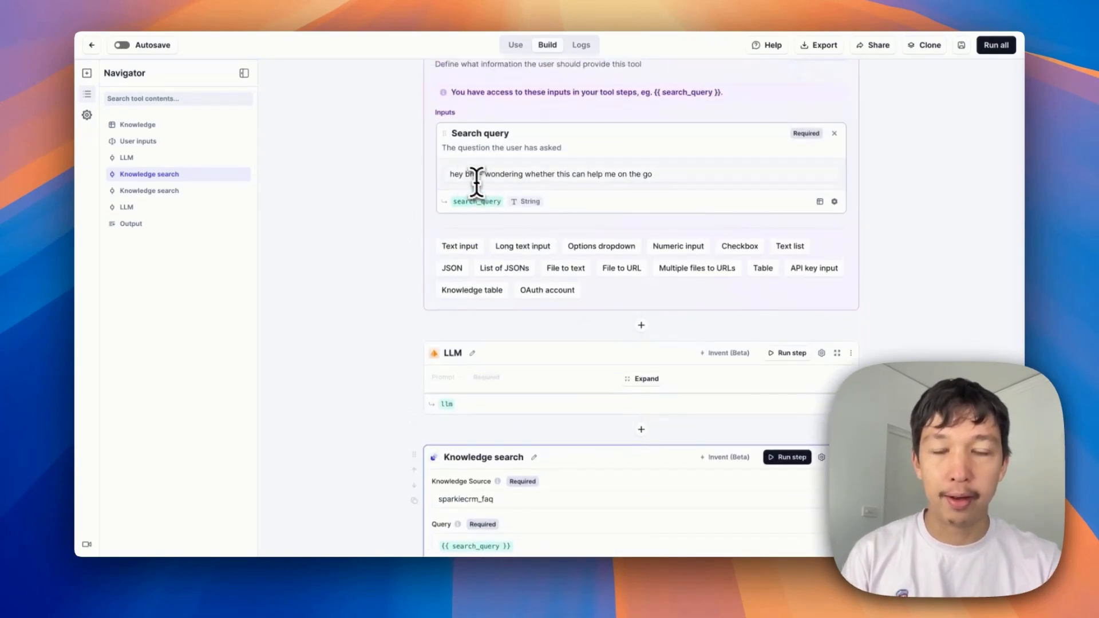
pyautogui.click(456, 172)
pyautogui.click(947, 198)
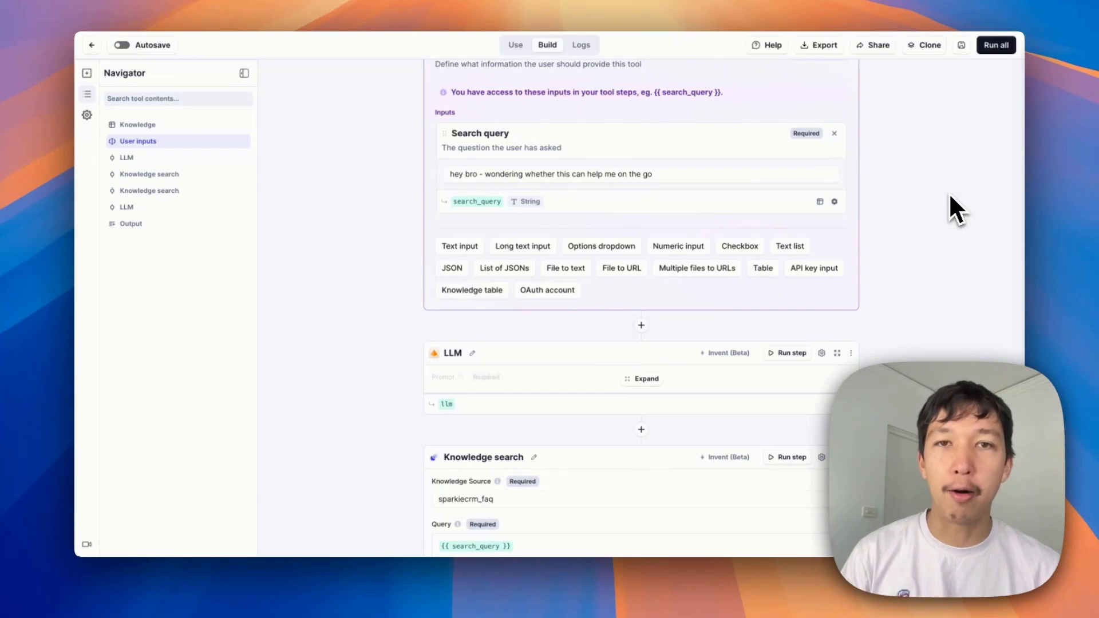
# Run the new Knowledge search step on its own
pyautogui.scroll(-5, 949, 192)
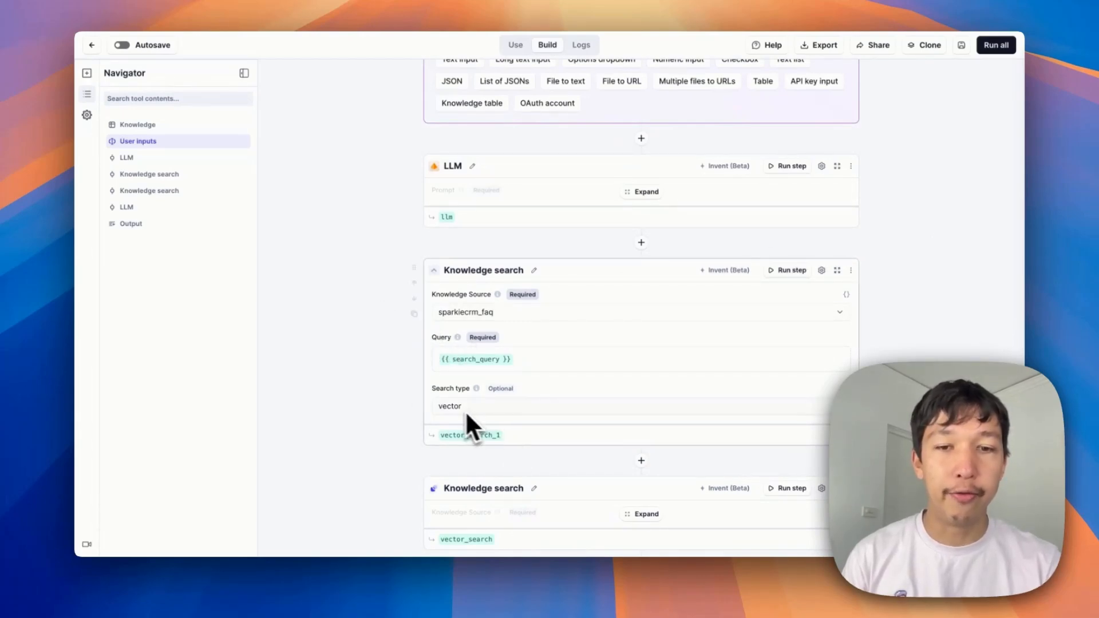
pyautogui.scroll(-2, 867, 274)
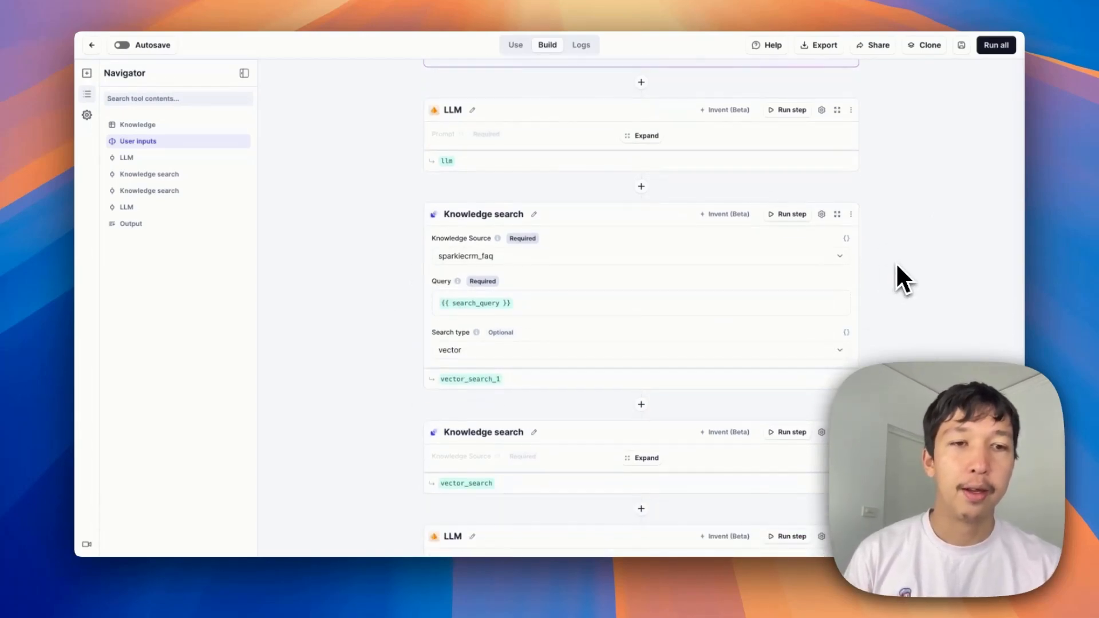
pyautogui.click(791, 215)
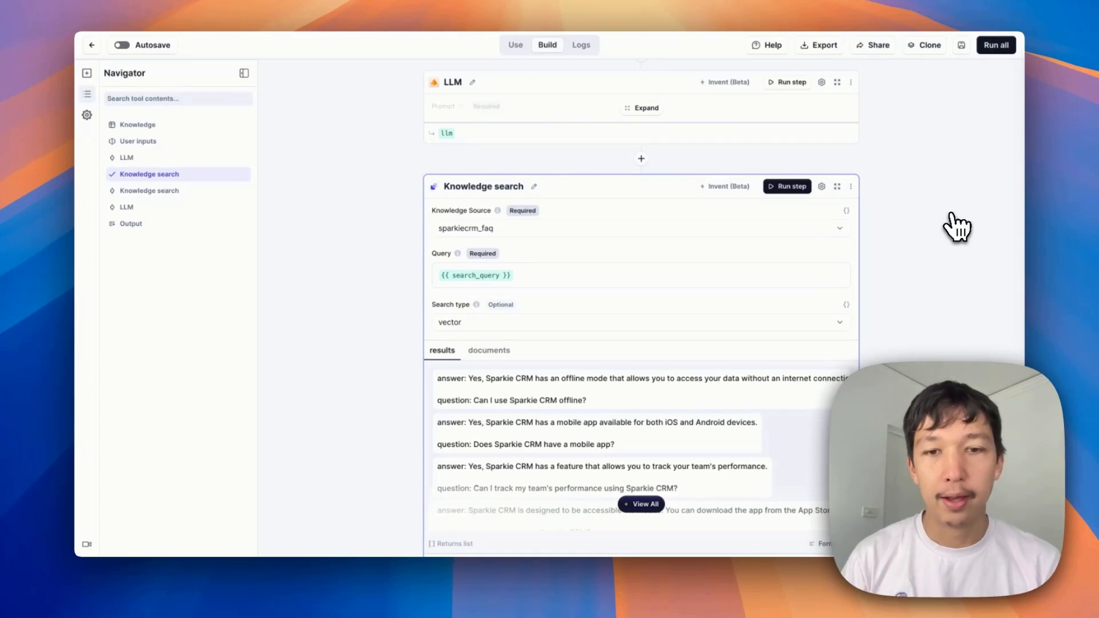
# Expand and read through all the Knowledge search results
pyautogui.scroll(-4, 957, 228)
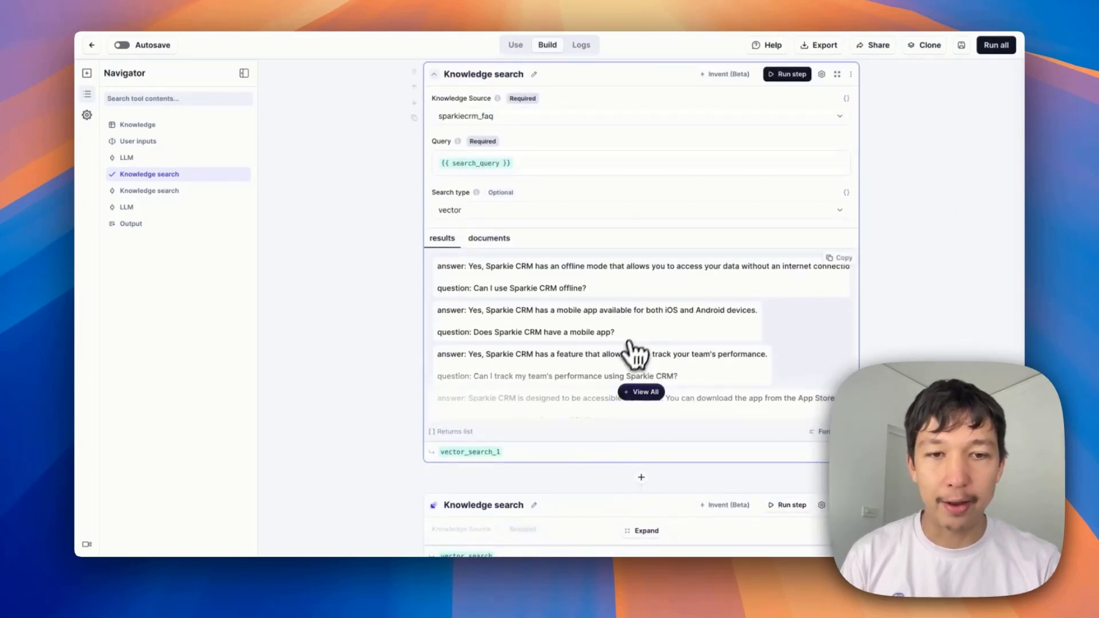
pyautogui.click(645, 393)
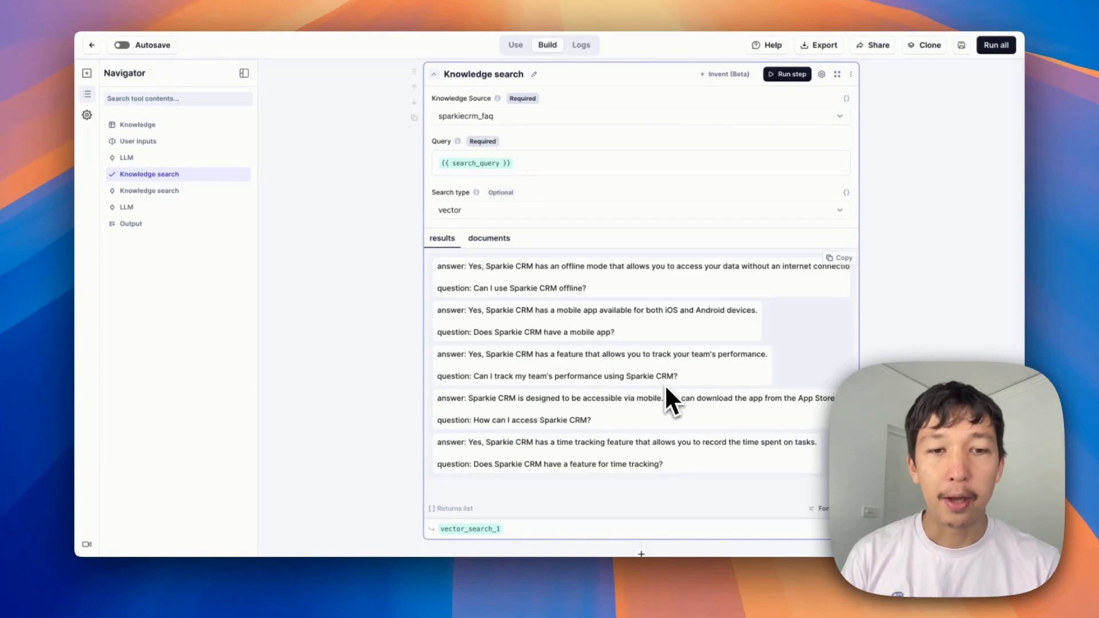
pyautogui.doubleClick(643, 397)
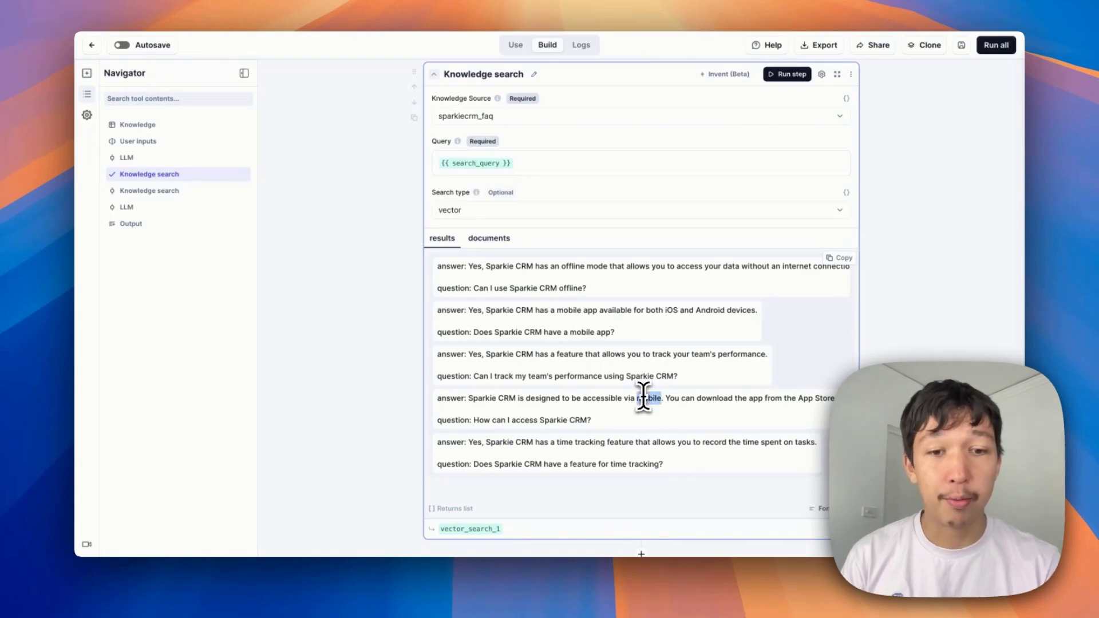
pyautogui.click(626, 456)
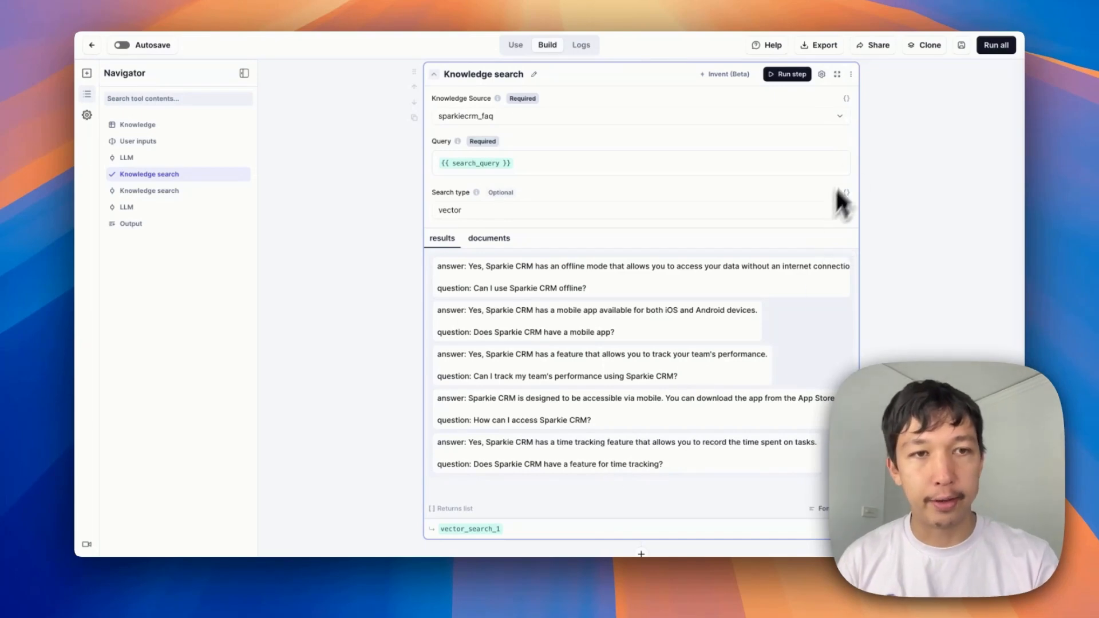
# Delete the newly added Knowledge search step
pyautogui.click(851, 74)
pyautogui.click(824, 148)
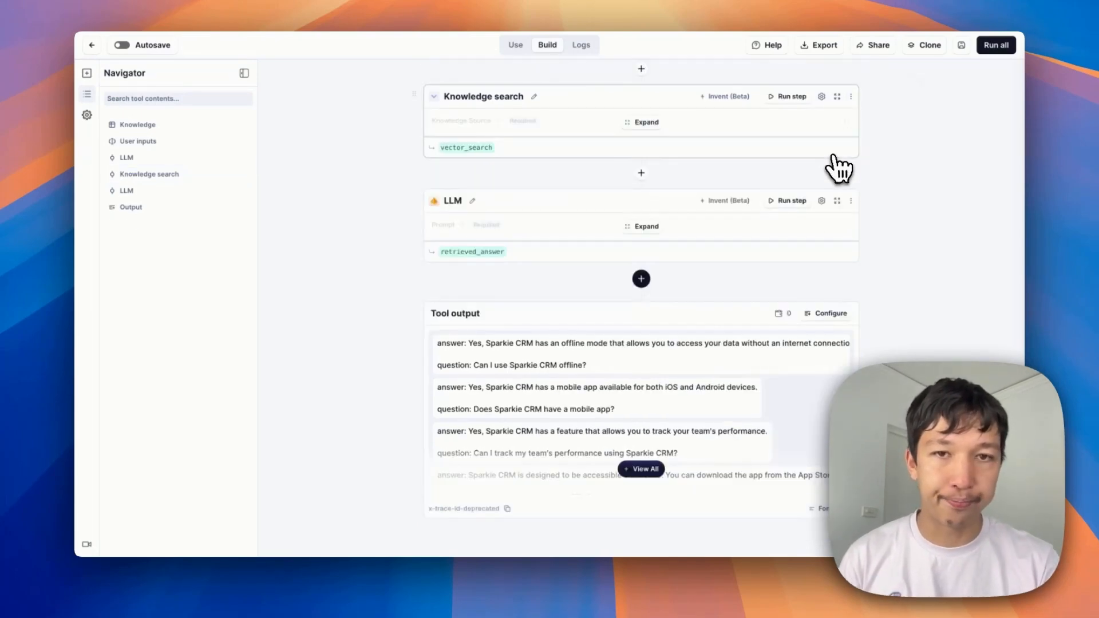
# Expand the first LLM step to show its prompt and model settings
pyautogui.scroll(2, 721, 254)
pyautogui.scroll(4, 712, 253)
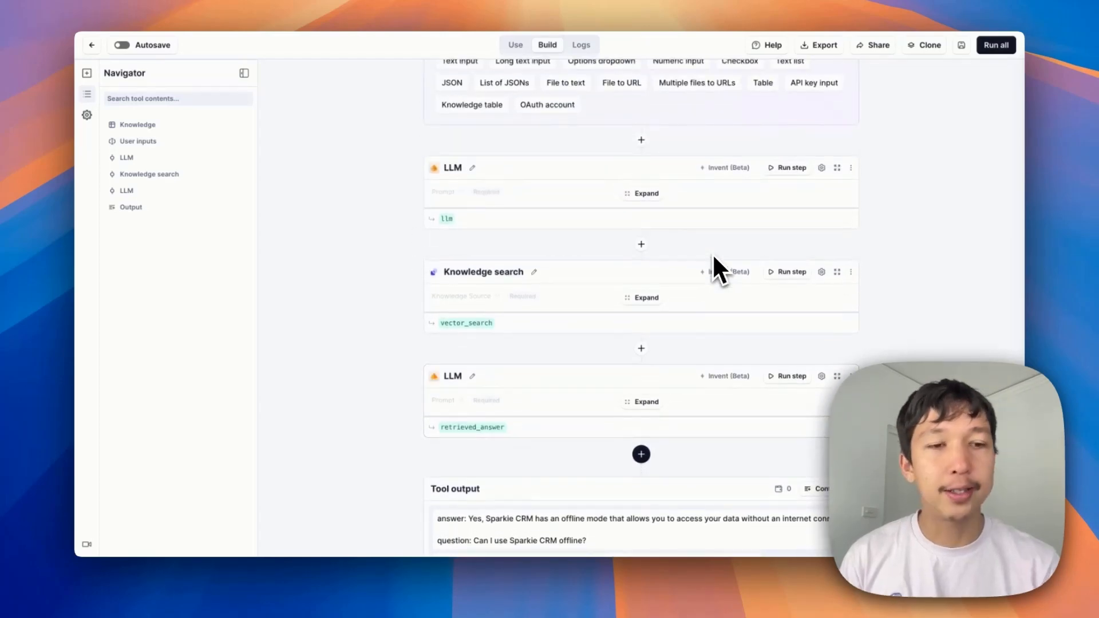
pyautogui.click(650, 196)
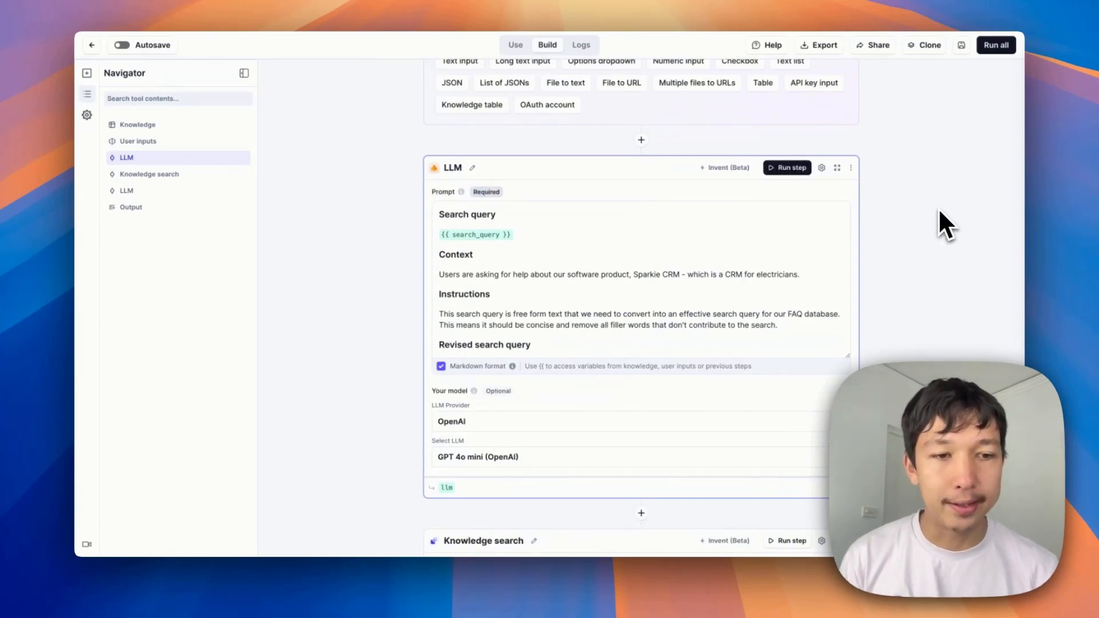
# Review the Search query test value and the first LLM step's prompt
pyautogui.scroll(-1, 938, 208)
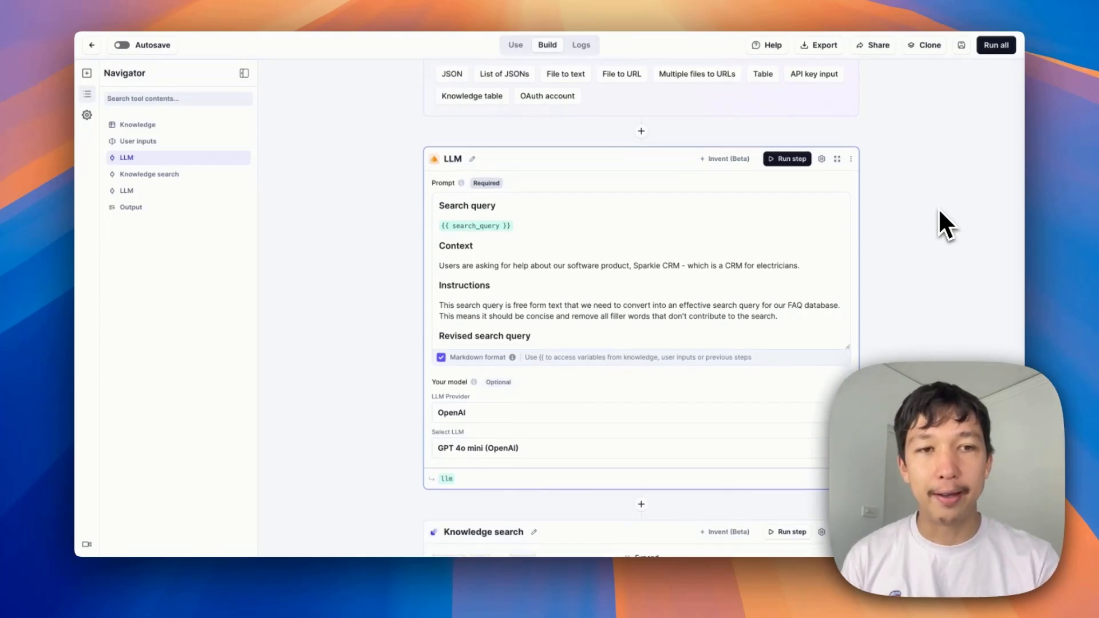
pyautogui.scroll(5, 938, 208)
pyautogui.click(625, 200)
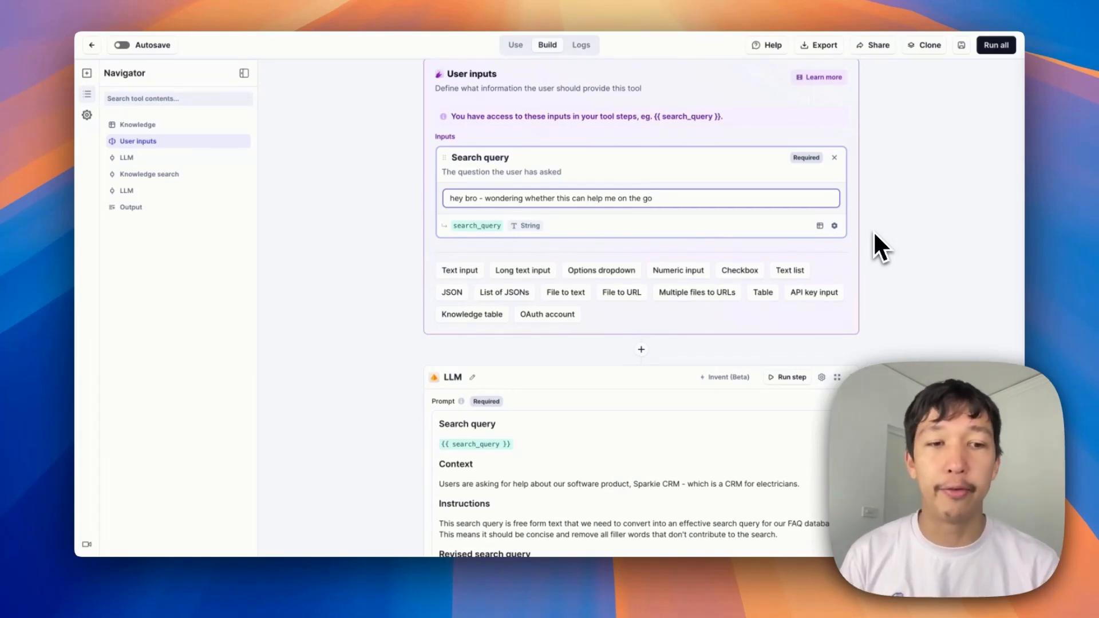
pyautogui.scroll(-5, 680, 212)
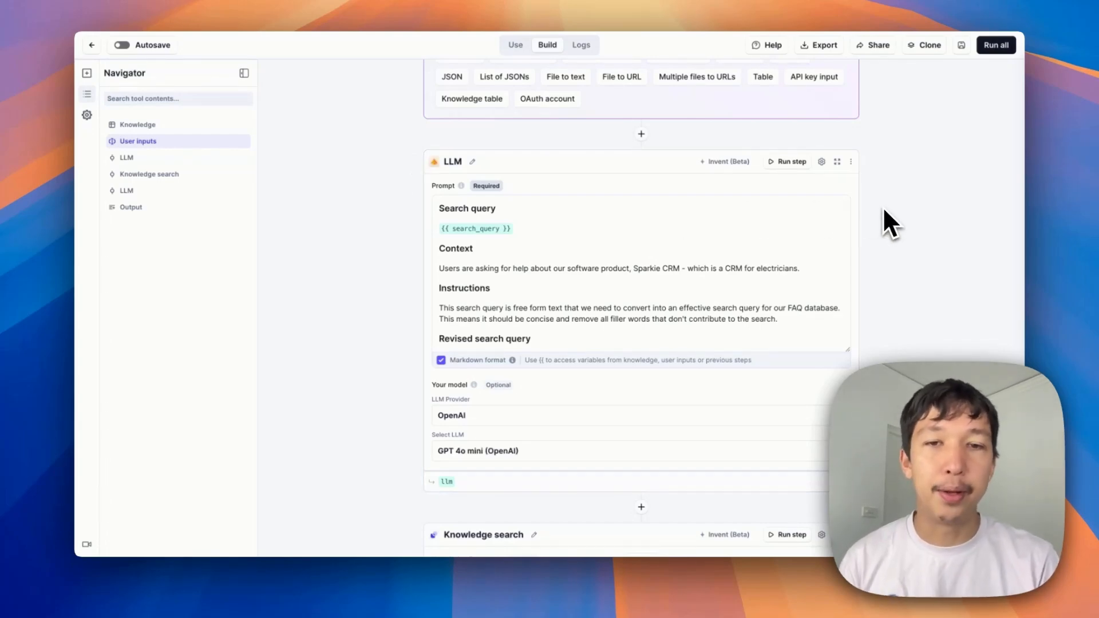
pyautogui.scroll(-2, 886, 210)
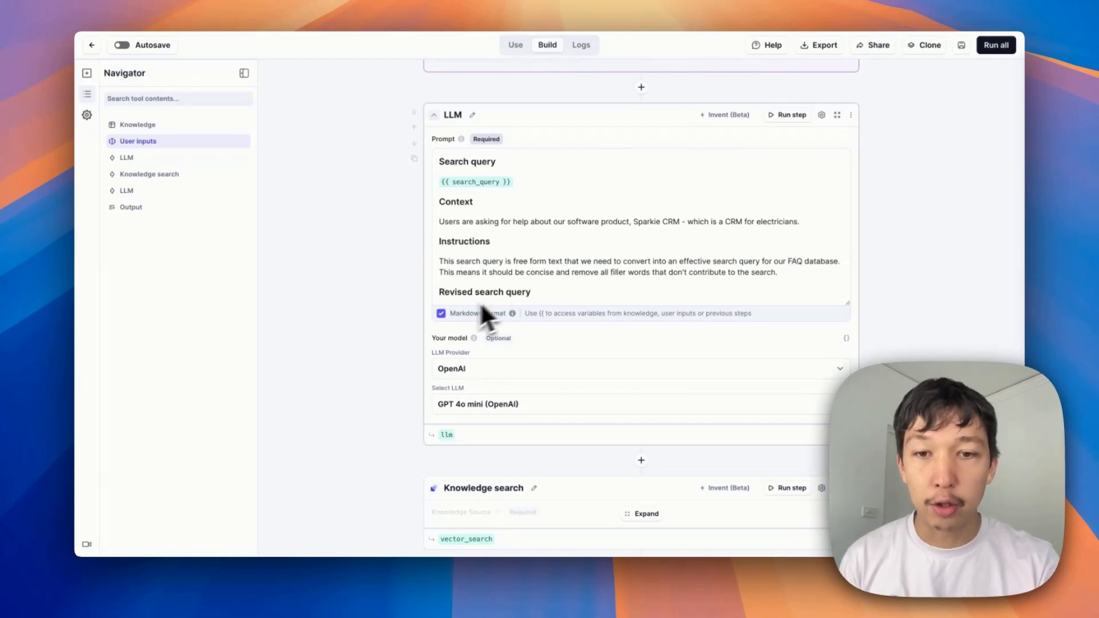
# Toggle the prompt's Markdown format off and back on to view its raw text
pyautogui.click(441, 314)
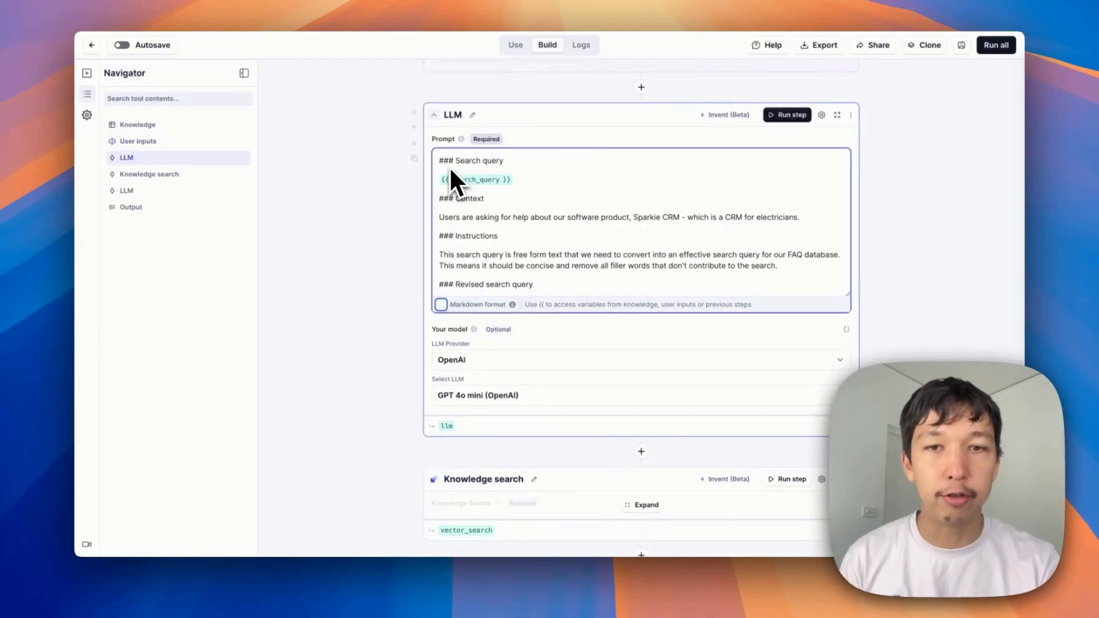
pyautogui.click(440, 304)
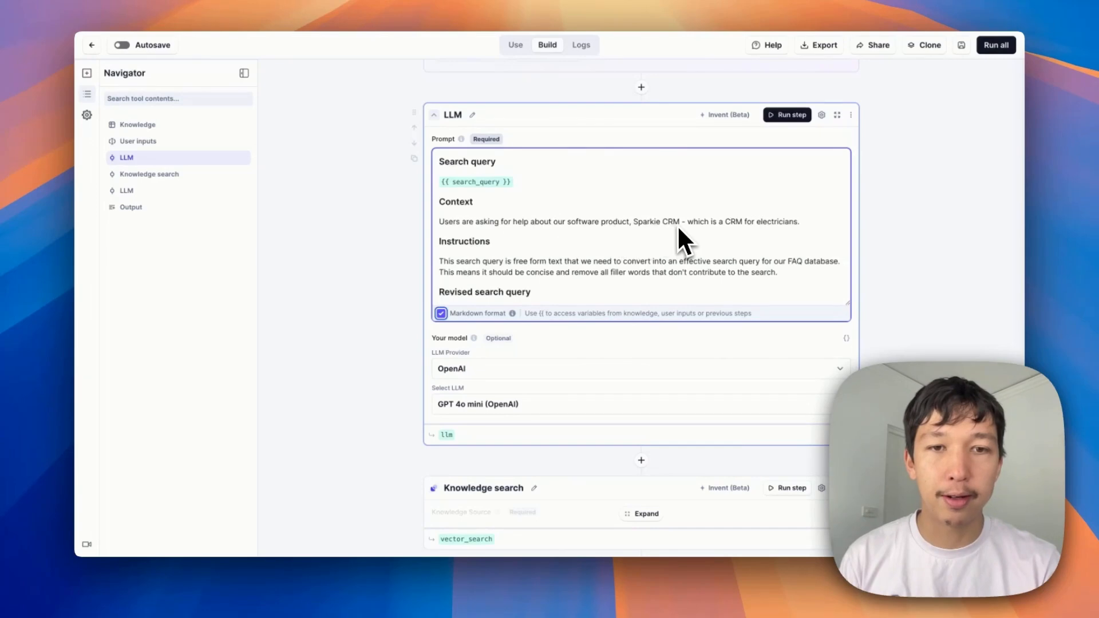
pyautogui.scroll(-1, 515, 221)
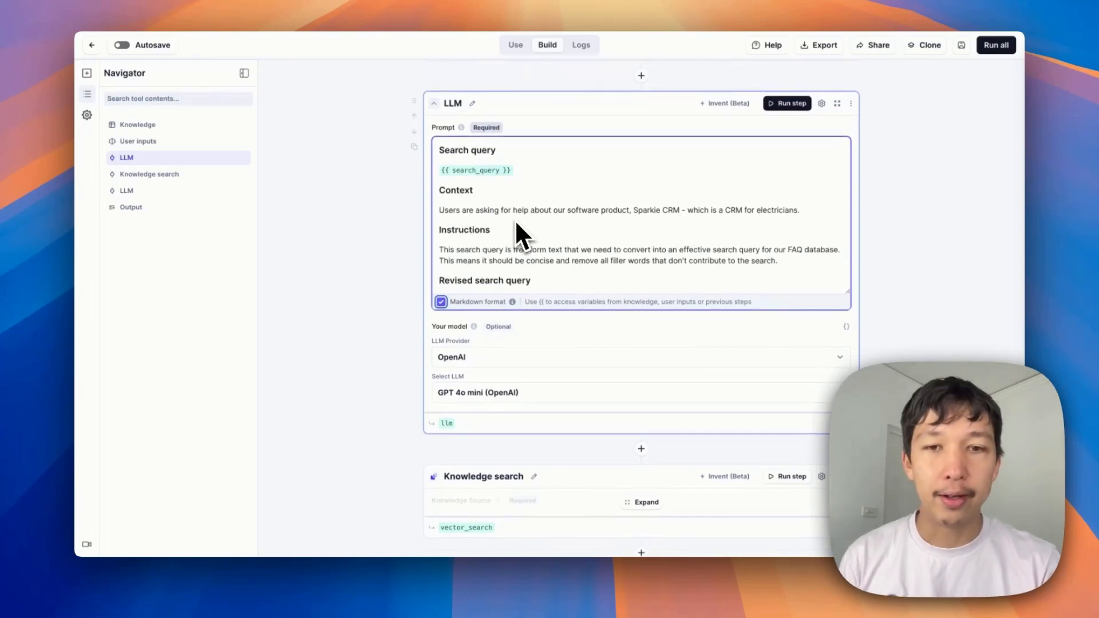
pyautogui.click(935, 248)
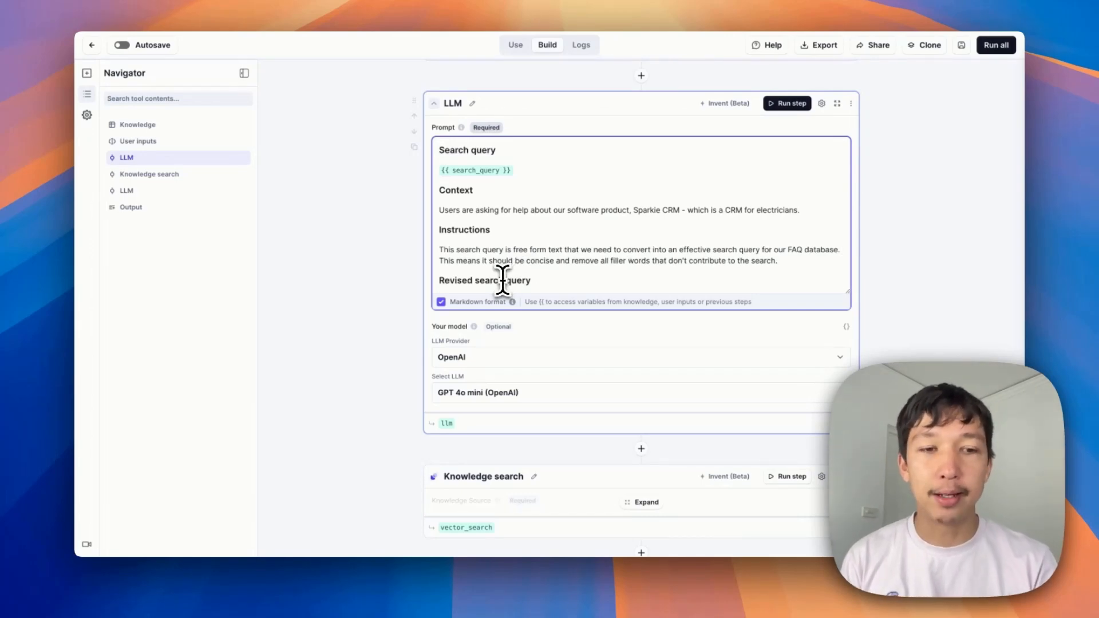
pyautogui.click(555, 280)
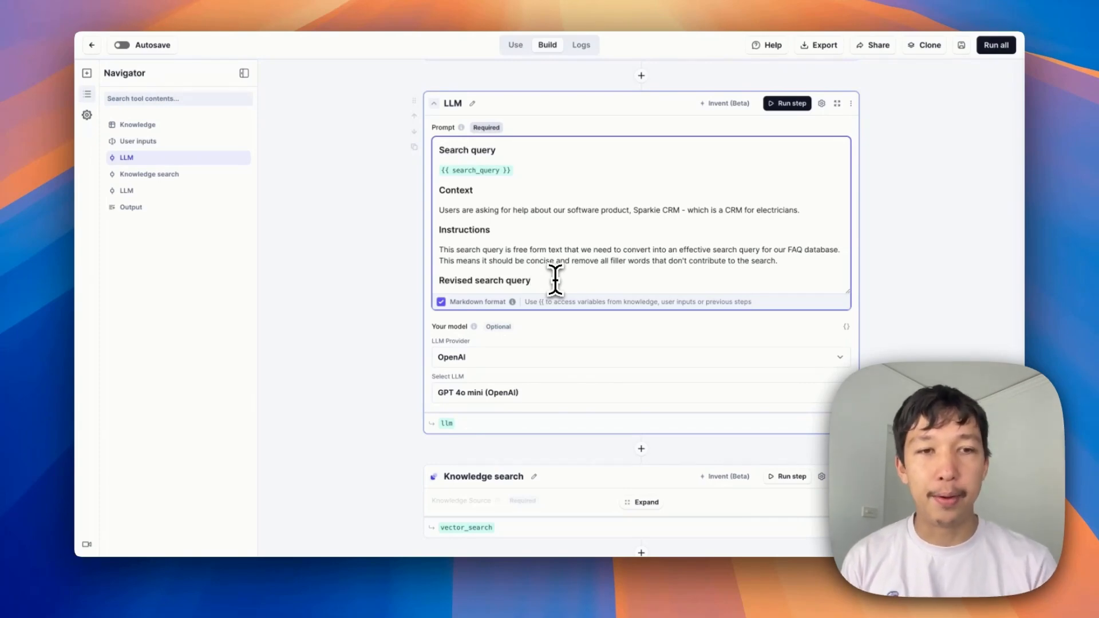
# Open the first LLM step's settings panel to review the system prompt, then close it
pyautogui.click(821, 104)
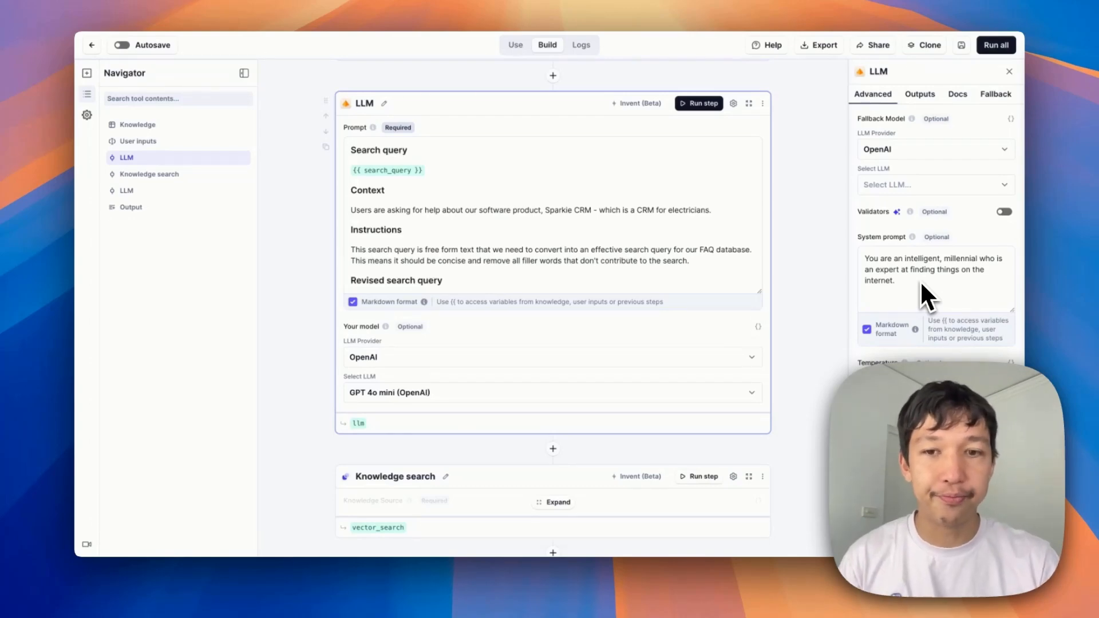
pyautogui.click(1009, 72)
# Run the first LLM step to generate the rewritten search query
pyautogui.click(790, 104)
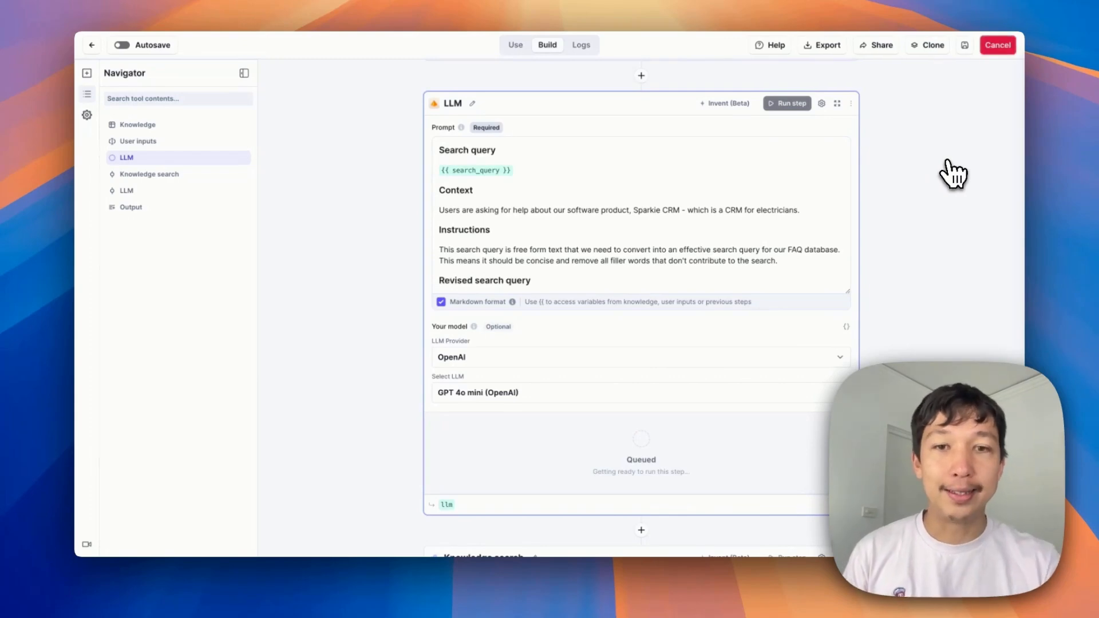
pyautogui.scroll(5, 538, 229)
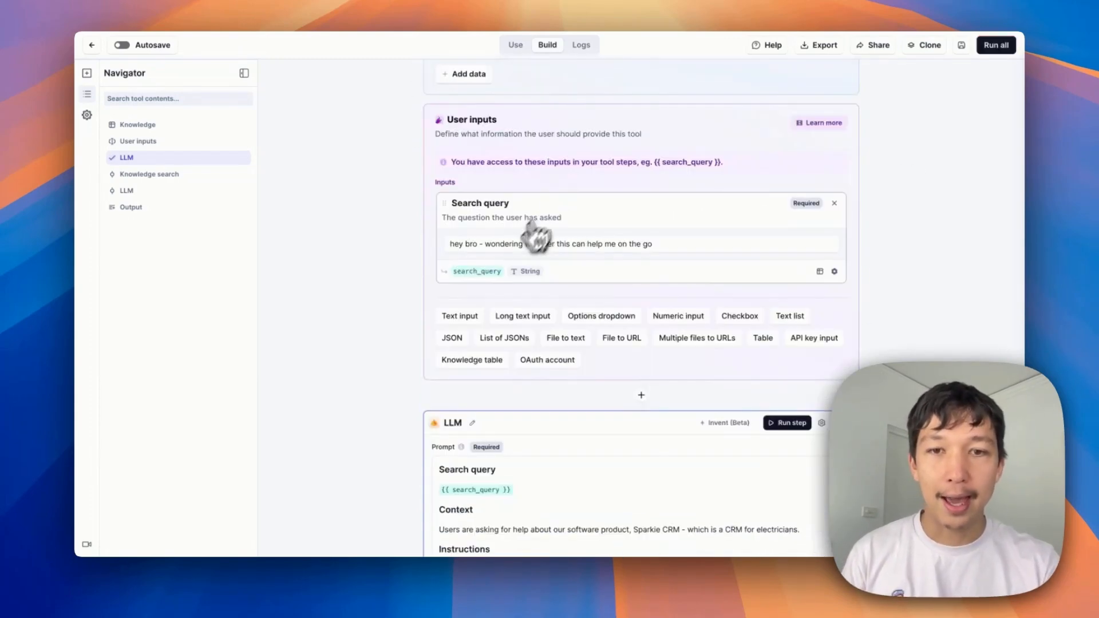
pyautogui.scroll(-1, 684, 260)
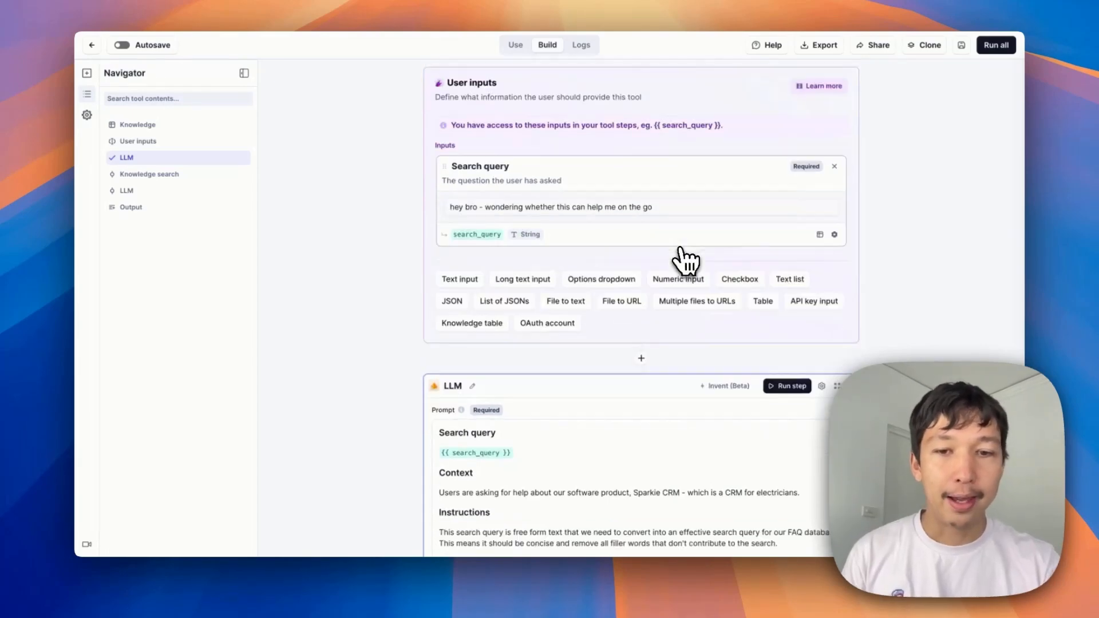
pyautogui.scroll(-5, 684, 260)
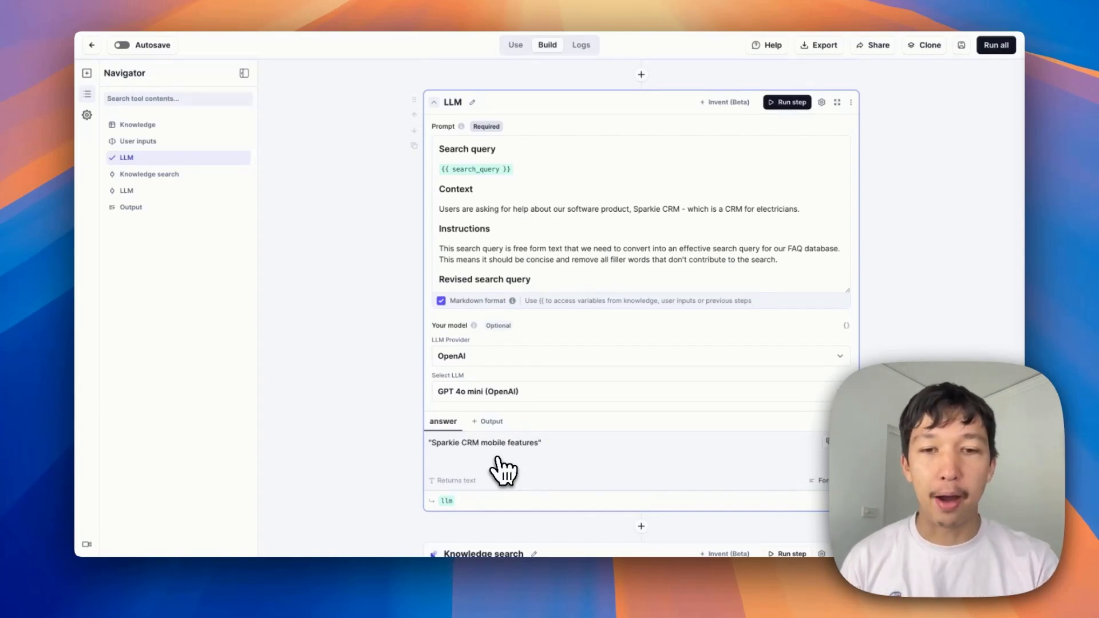
# Expand the Knowledge search step and run it using the rewritten query from the first LLM step
pyautogui.scroll(5, 504, 470)
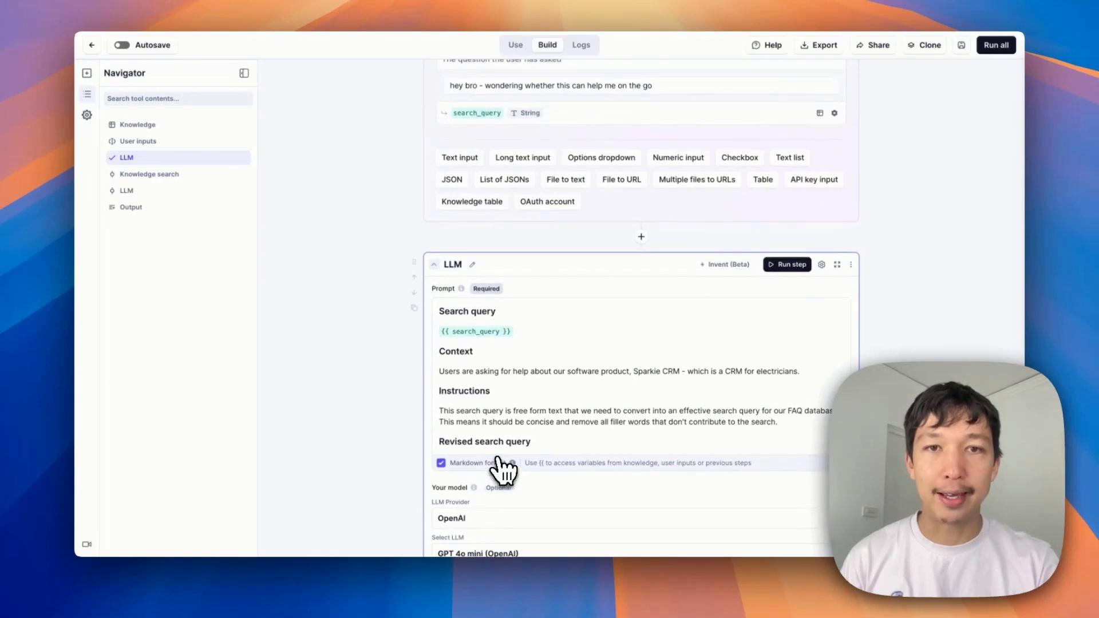
pyautogui.scroll(2, 503, 468)
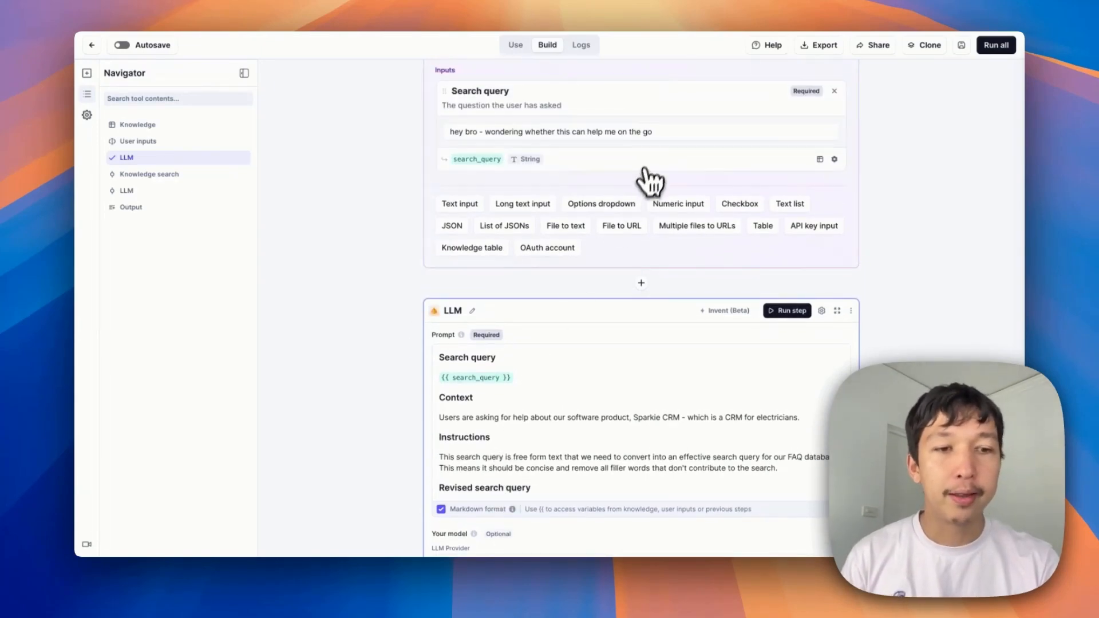
pyautogui.scroll(-5, 649, 182)
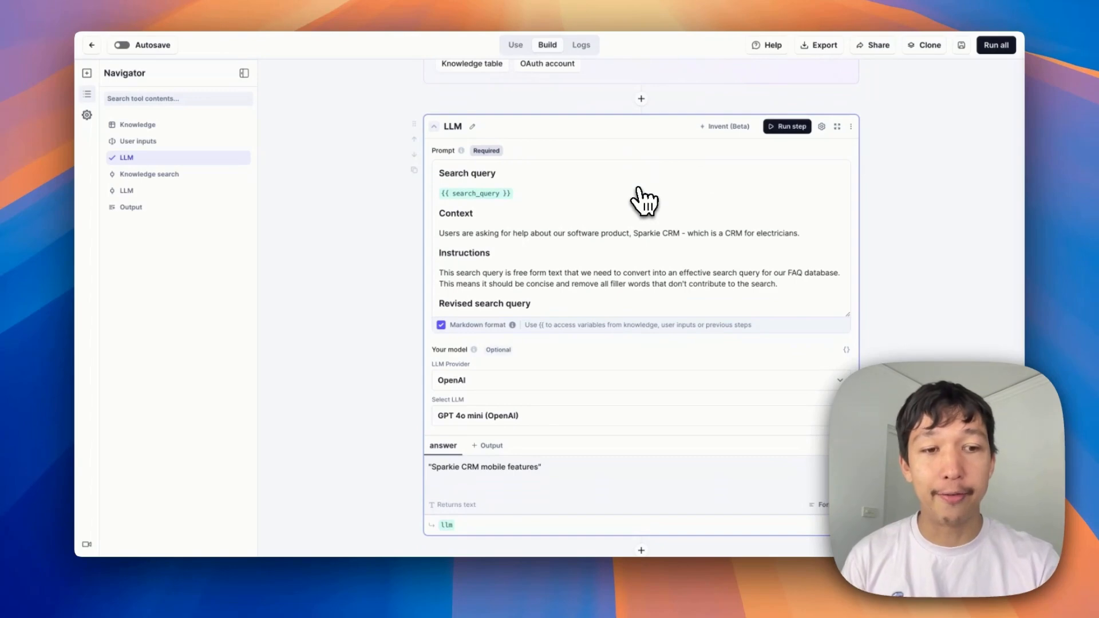
pyautogui.scroll(-1, 689, 207)
pyautogui.scroll(-10, 690, 207)
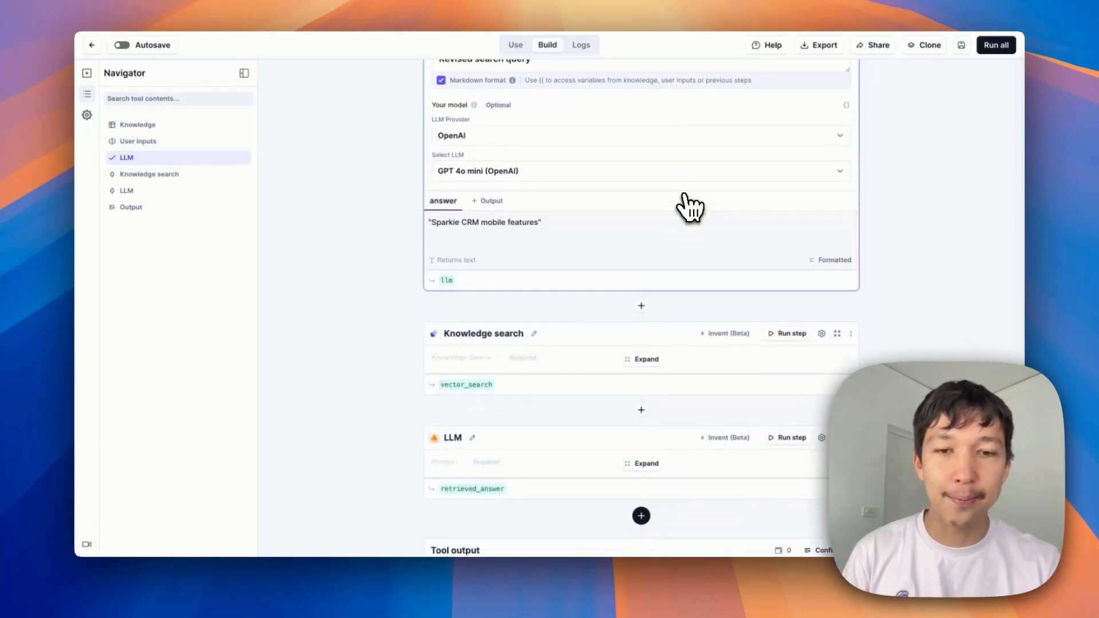
pyautogui.click(613, 321)
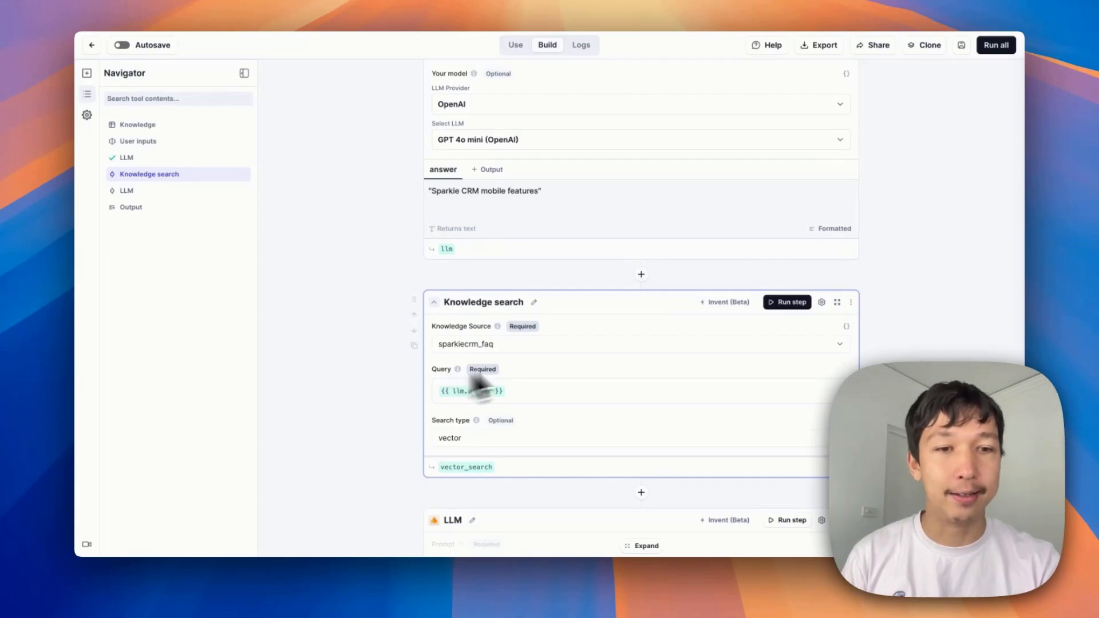
pyautogui.click(803, 306)
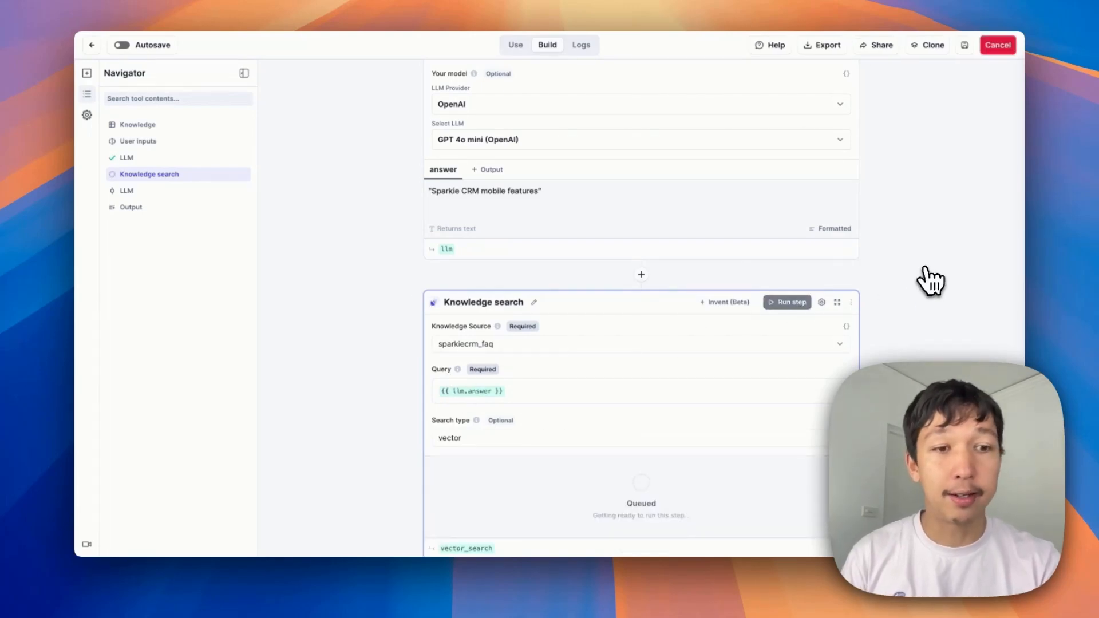
# Expand the full list of knowledge search results and read through the returned FAQ entries
pyautogui.scroll(-2, 925, 270)
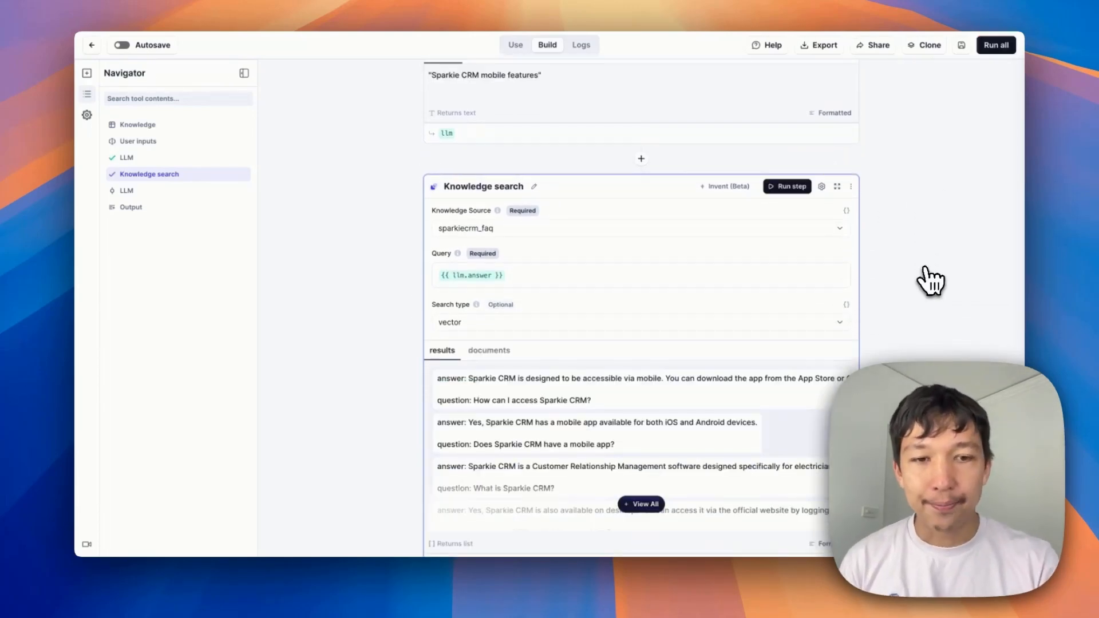
pyautogui.scroll(-2, 656, 338)
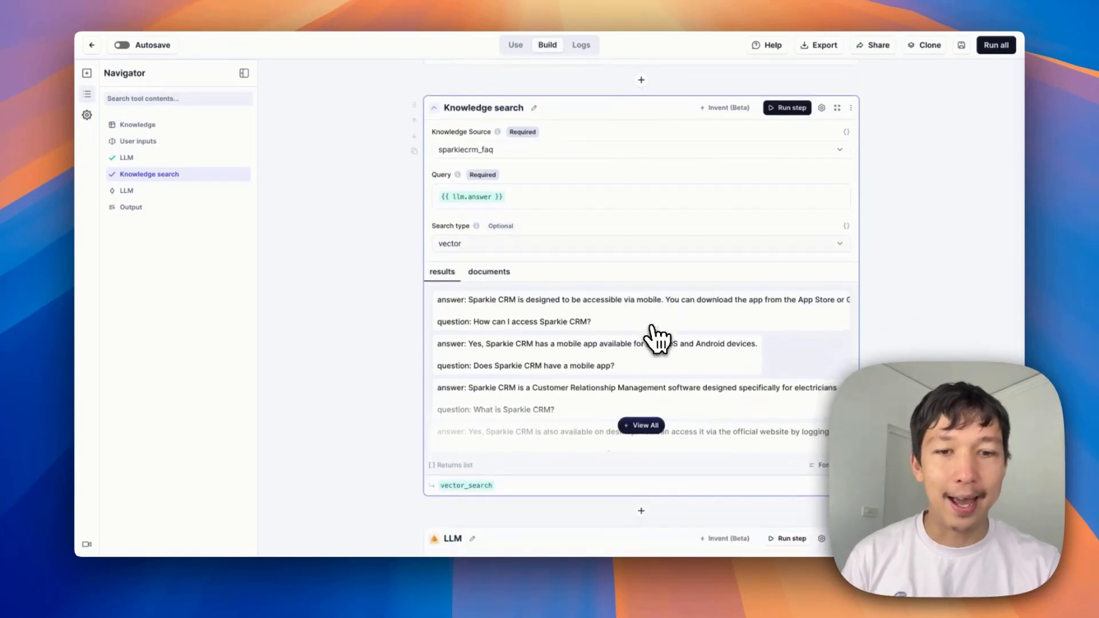
pyautogui.click(625, 428)
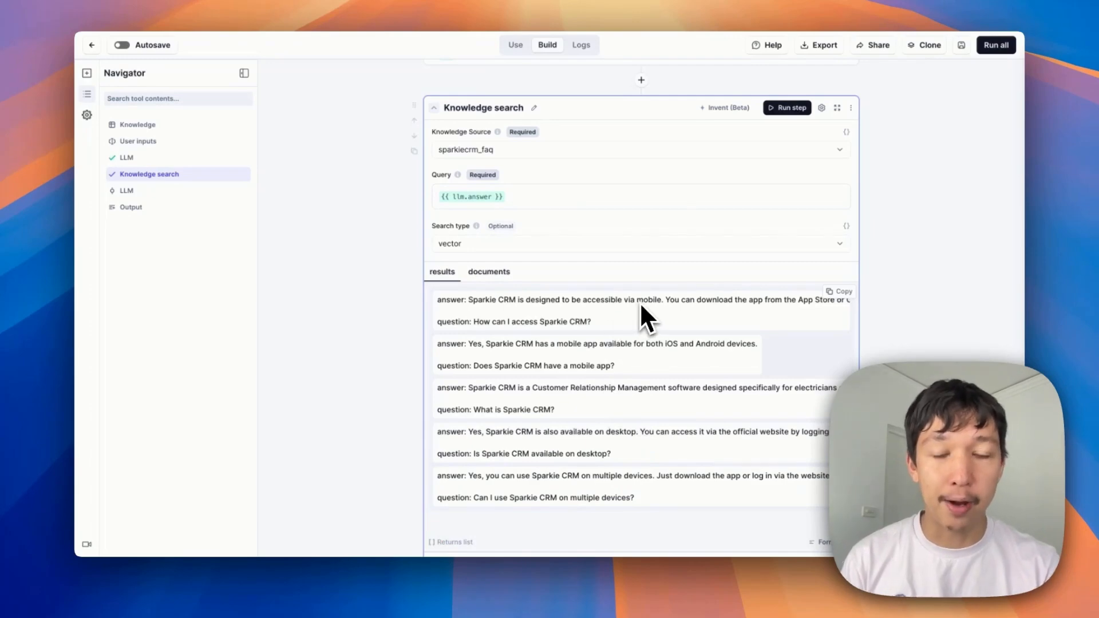
pyautogui.scroll(-3, 609, 343)
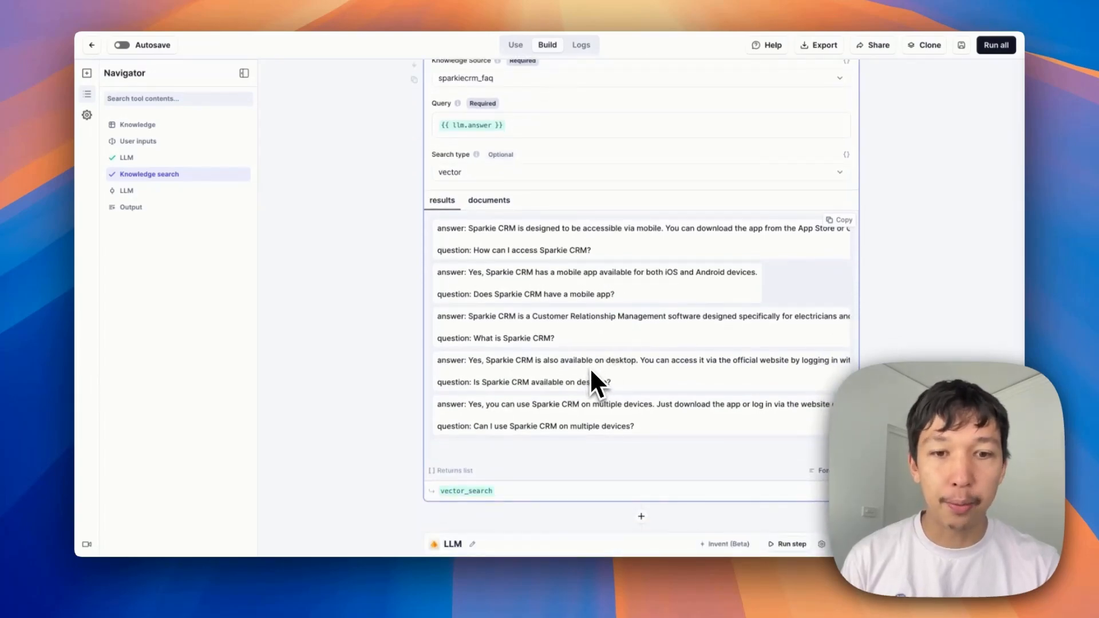
pyautogui.scroll(-1, 592, 372)
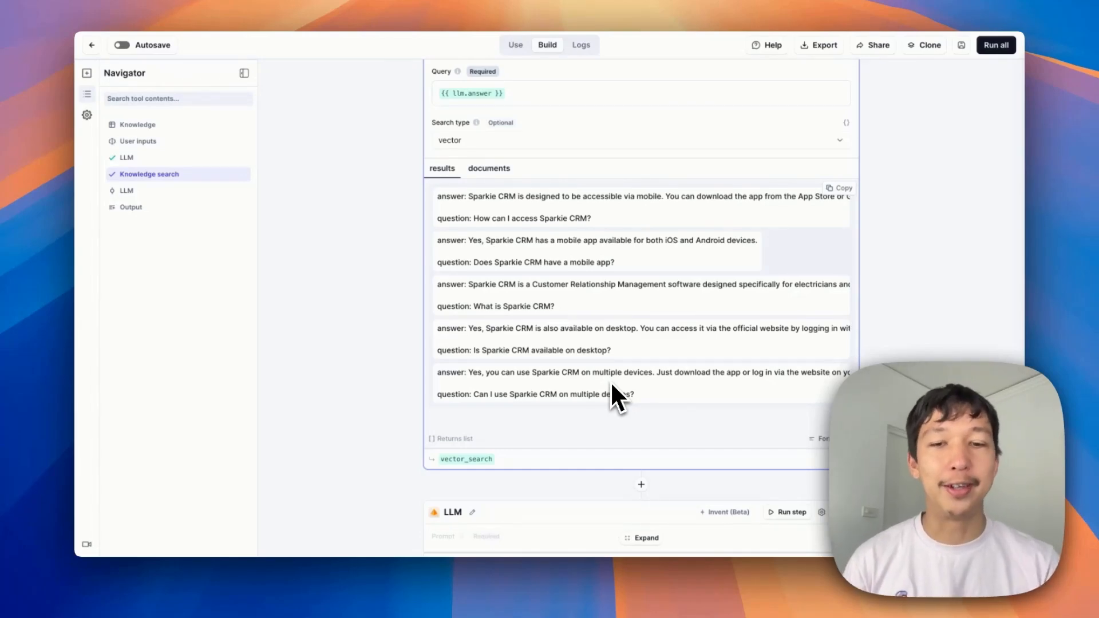
pyautogui.scroll(-1, 611, 384)
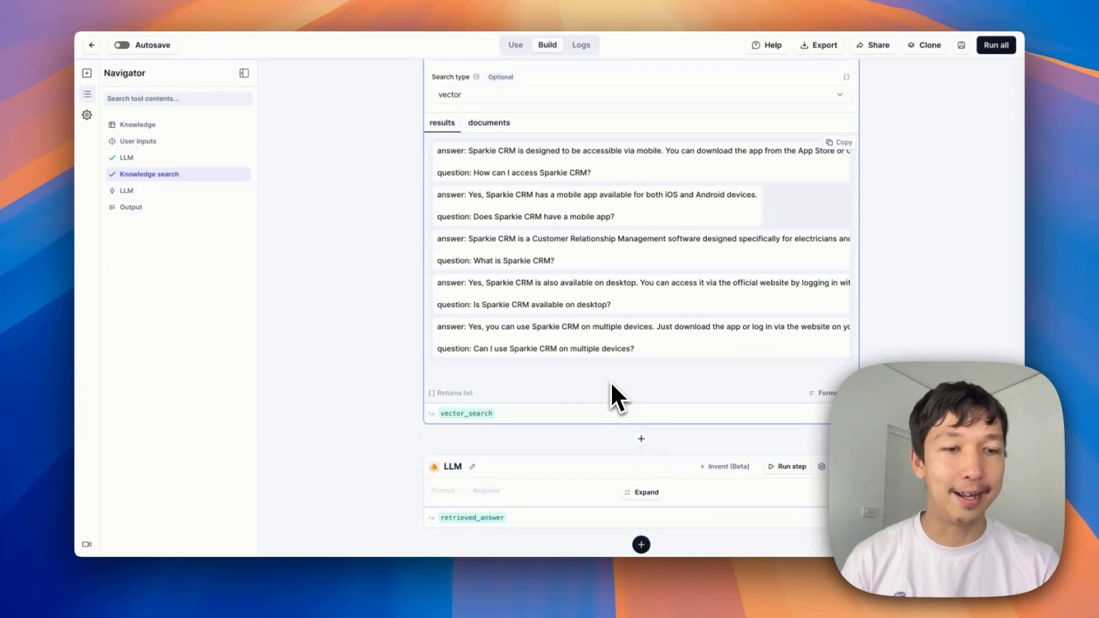
pyautogui.scroll(3, 611, 385)
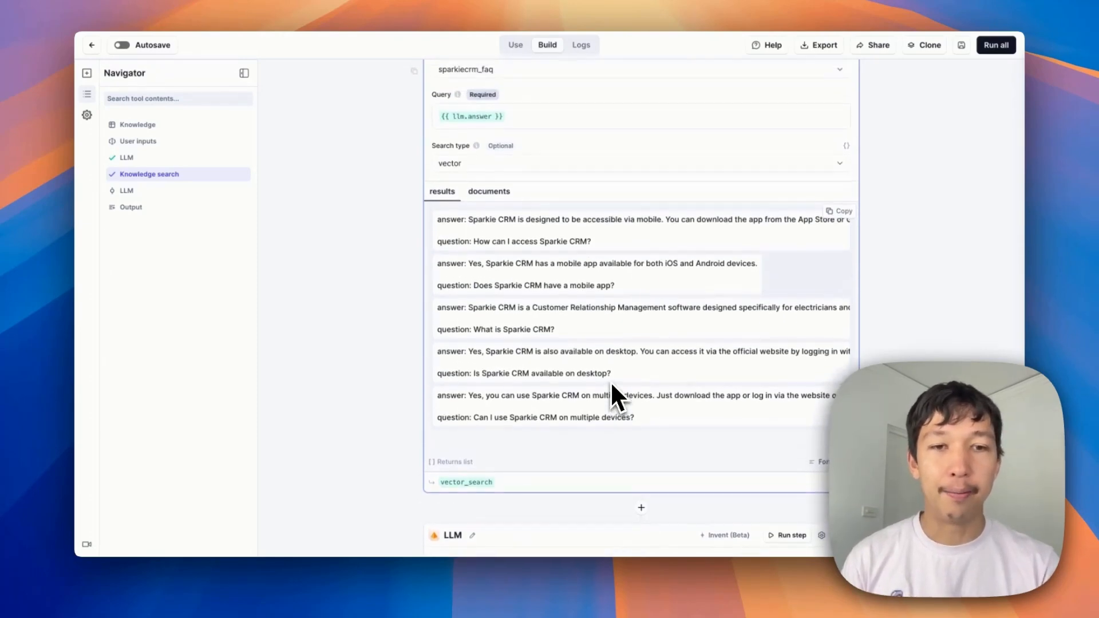
pyautogui.tripleClick(546, 318)
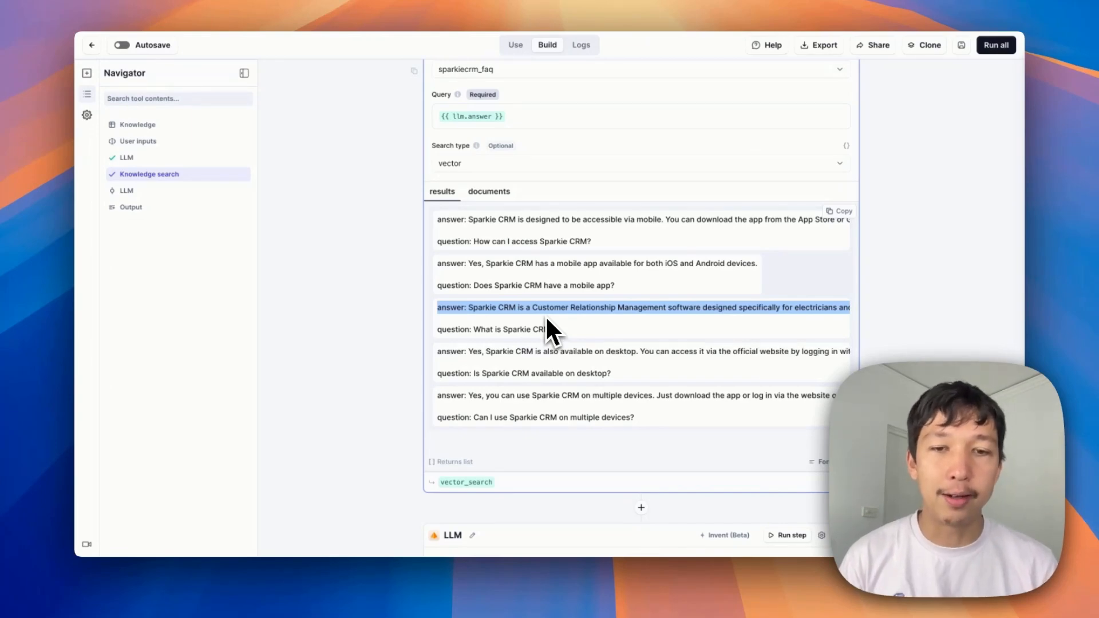
pyautogui.click(610, 326)
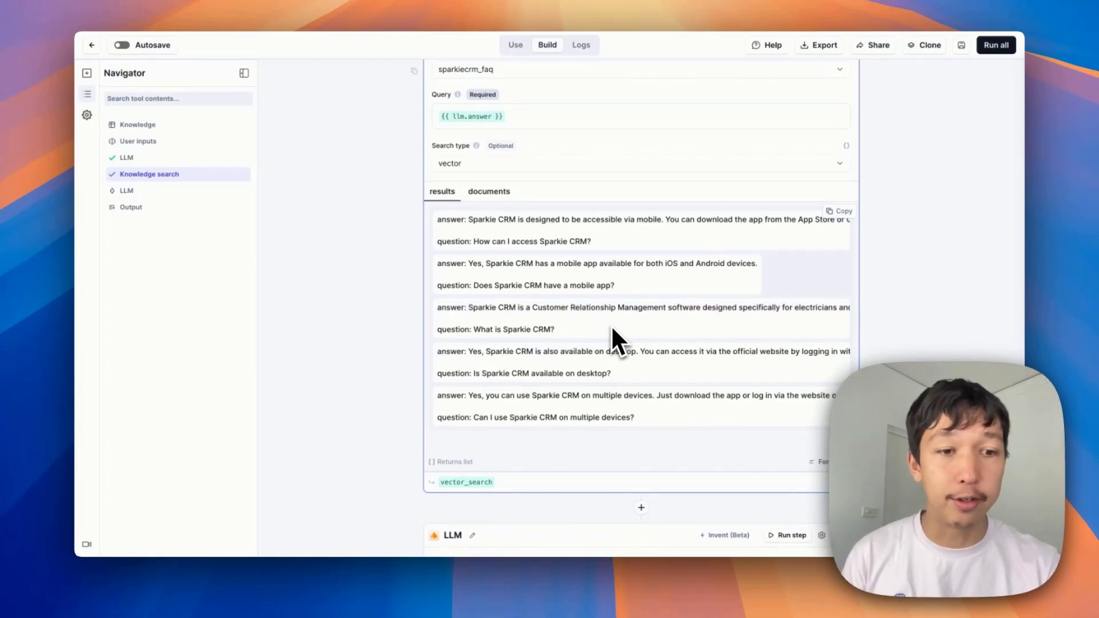
pyautogui.scroll(-1, 684, 268)
pyautogui.scroll(-5, 685, 268)
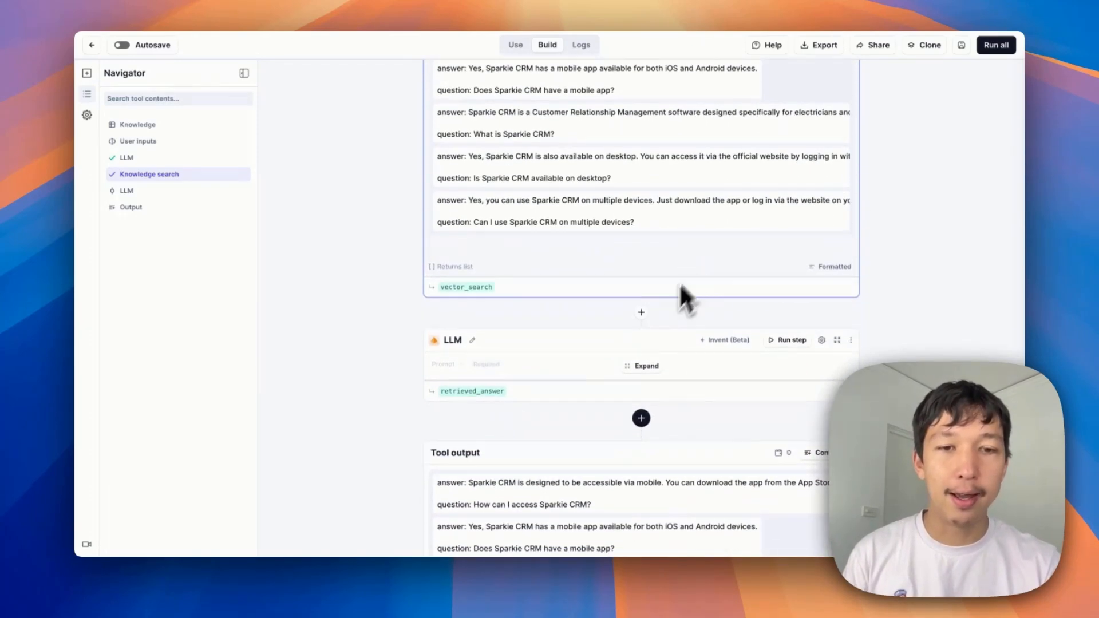
# Expand the second LLM step, review its prompt with the original query, revised query and search results, and run it
pyautogui.click(645, 365)
pyautogui.scroll(-3, 681, 295)
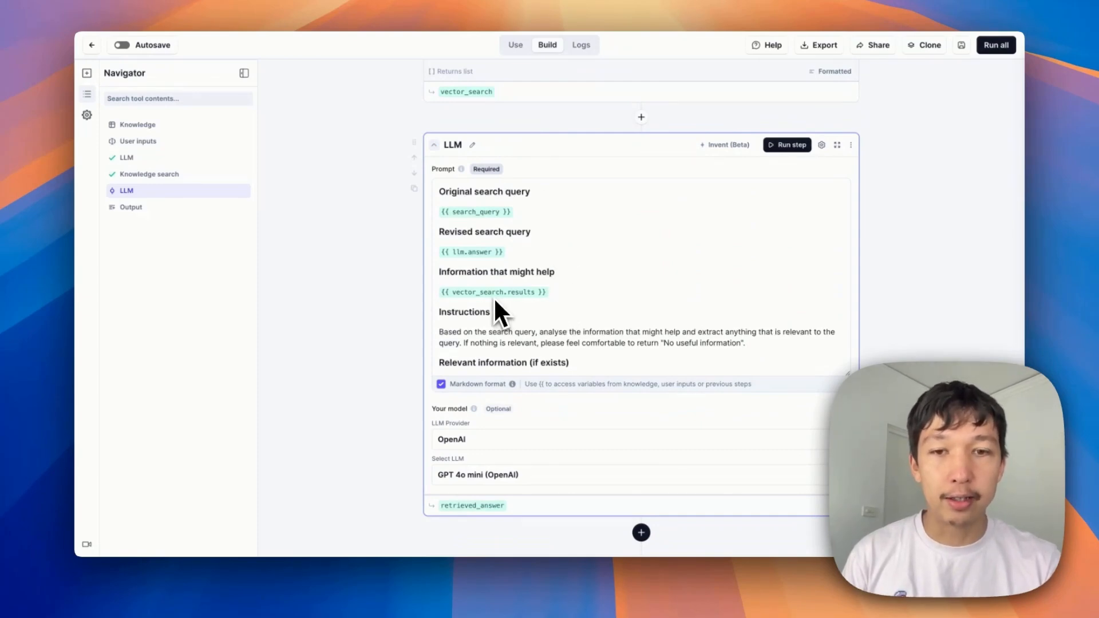
pyautogui.scroll(5, 527, 300)
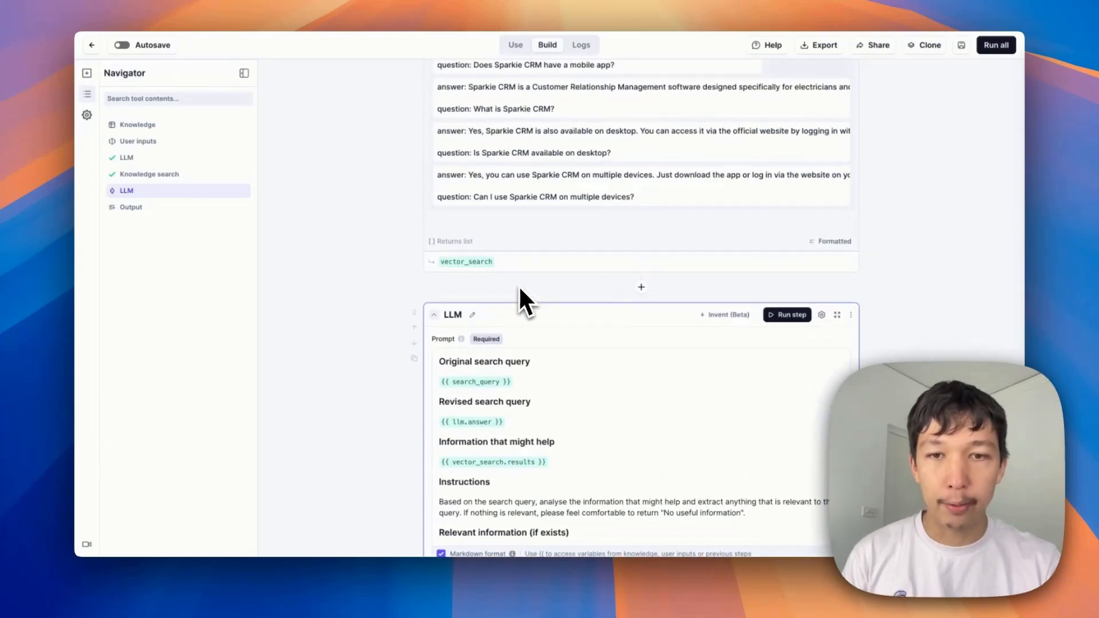
pyautogui.scroll(1, 503, 289)
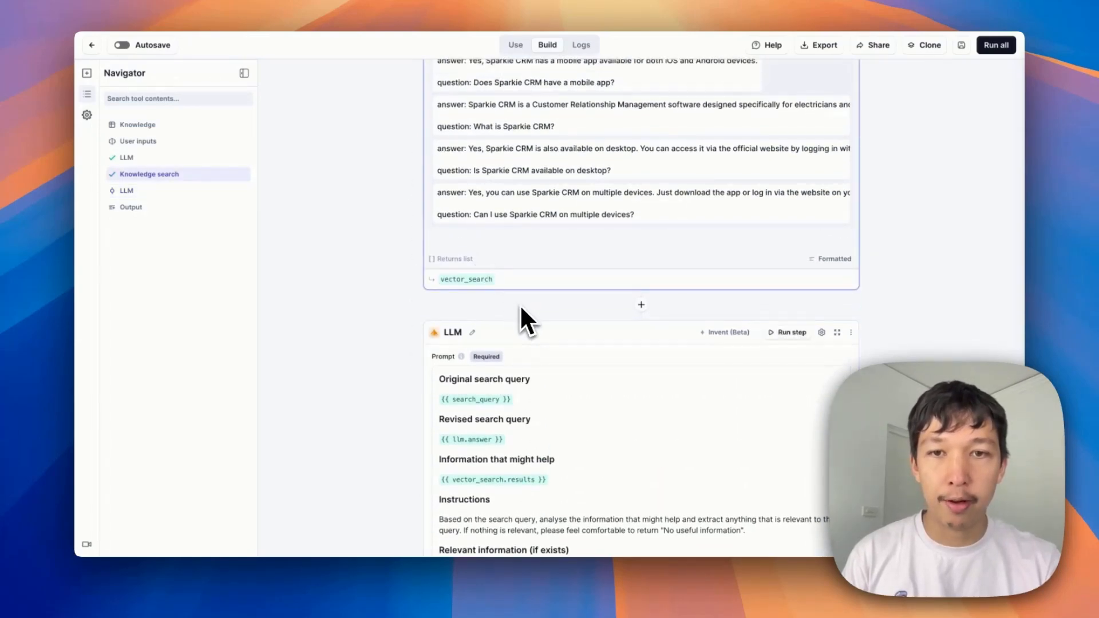
pyautogui.scroll(3, 519, 304)
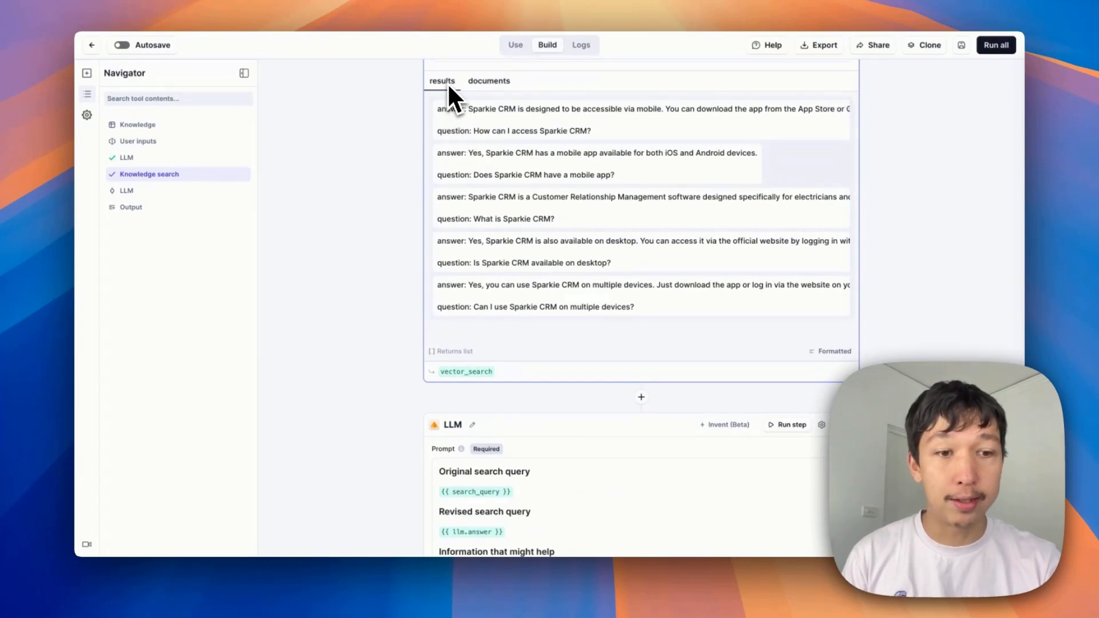
pyautogui.scroll(-5, 569, 318)
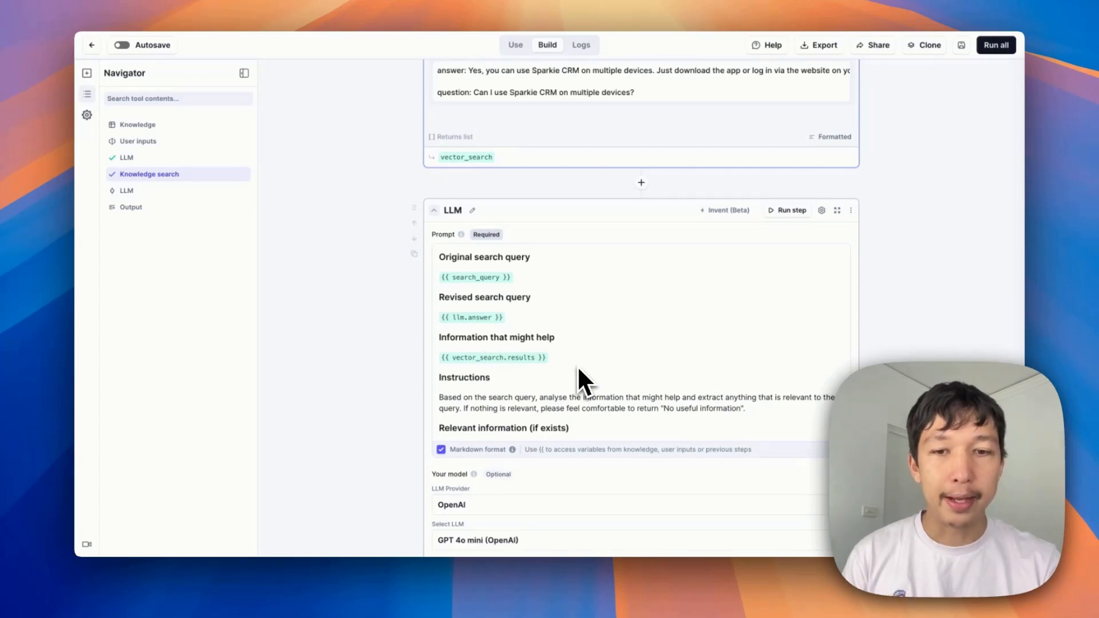
pyautogui.scroll(-2, 578, 371)
pyautogui.scroll(-1, 935, 289)
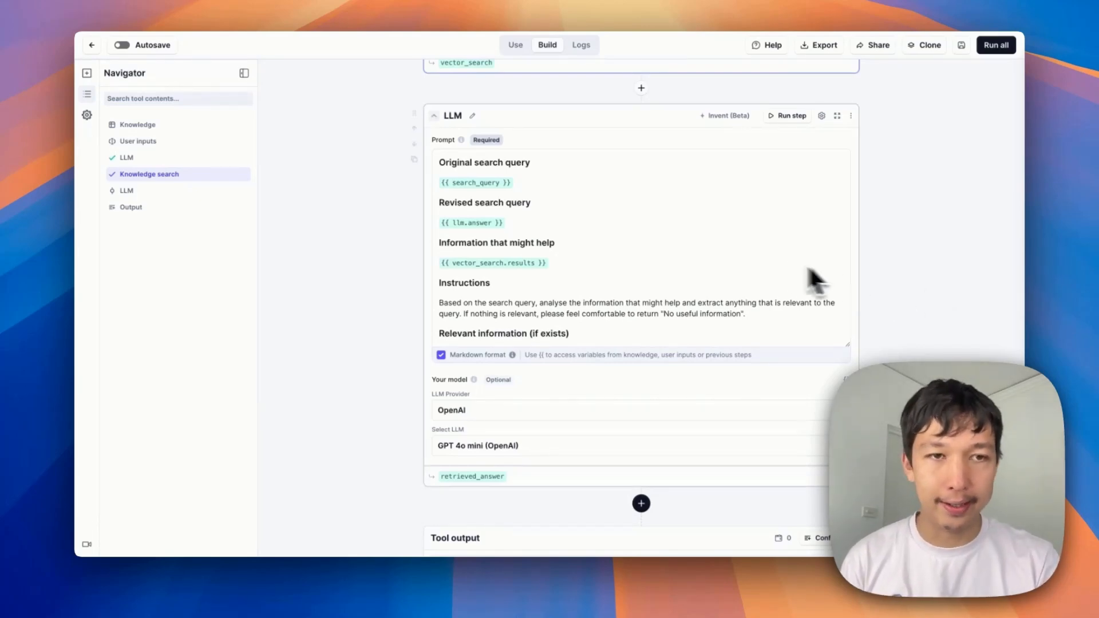
pyautogui.scroll(2, 744, 277)
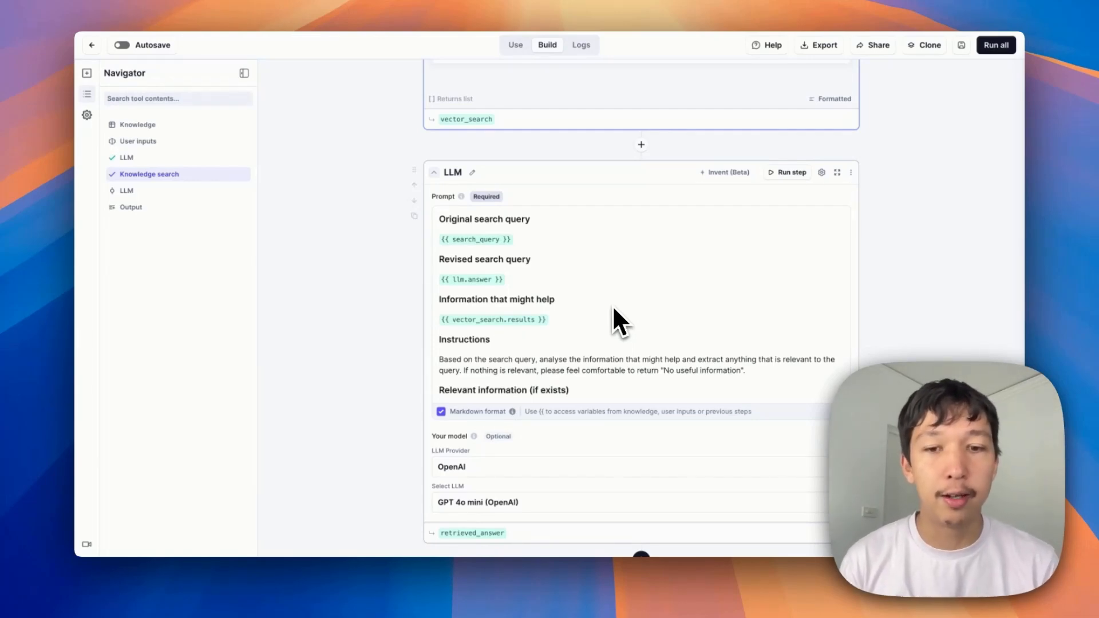
pyautogui.click(790, 172)
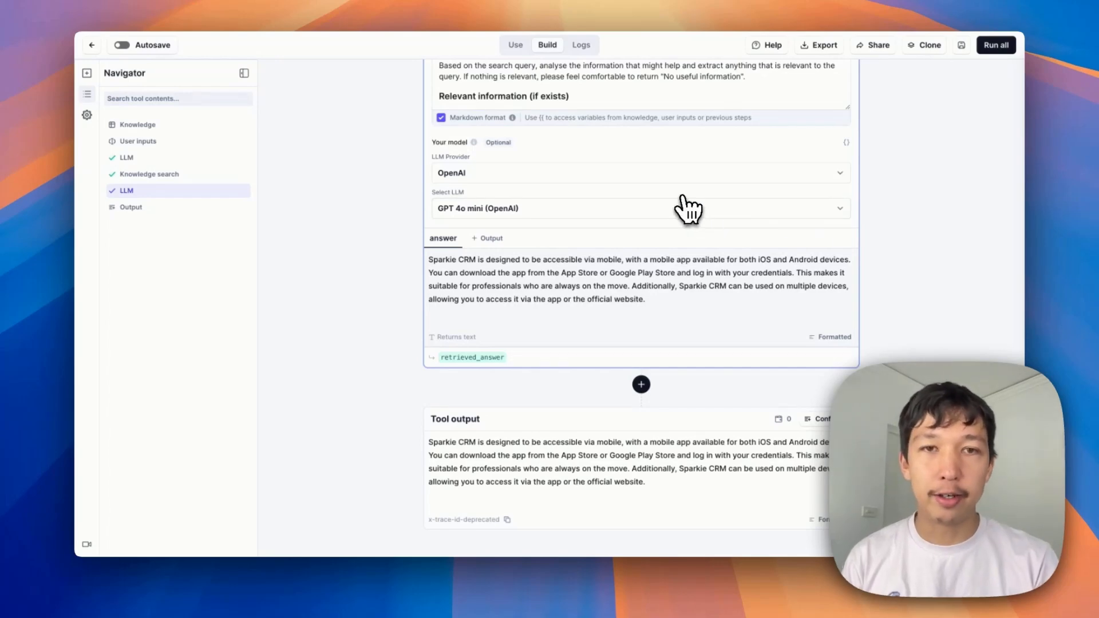
# Replace the Search query test value with "hey bro - wondering if there's an update to the app coming out in september?"
pyautogui.scroll(3, 687, 209)
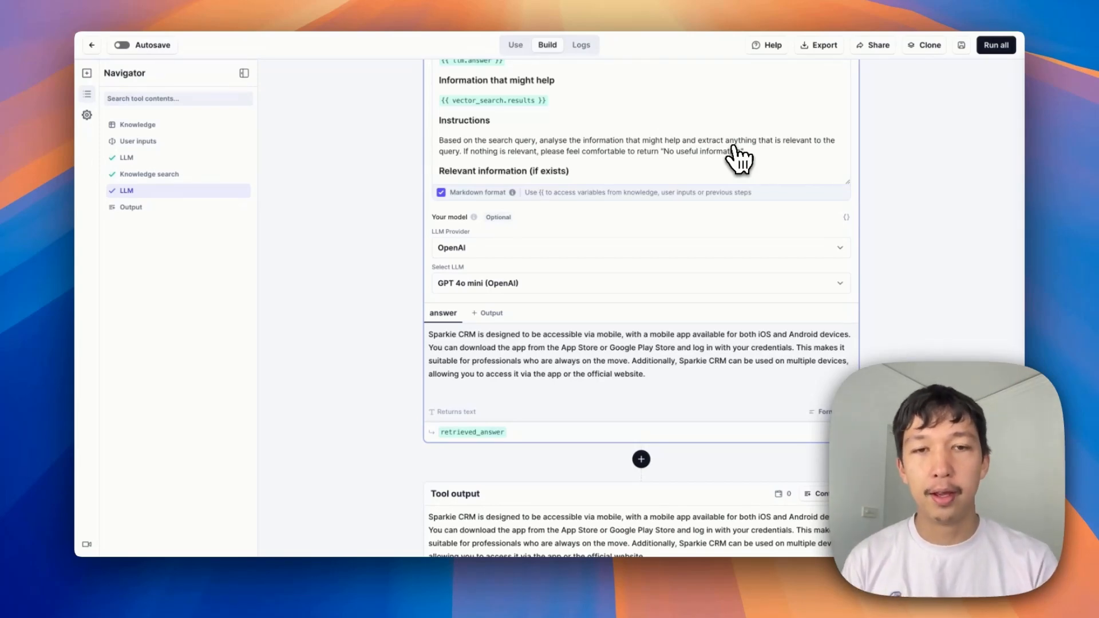
pyautogui.scroll(7, 738, 157)
pyautogui.scroll(4, 739, 158)
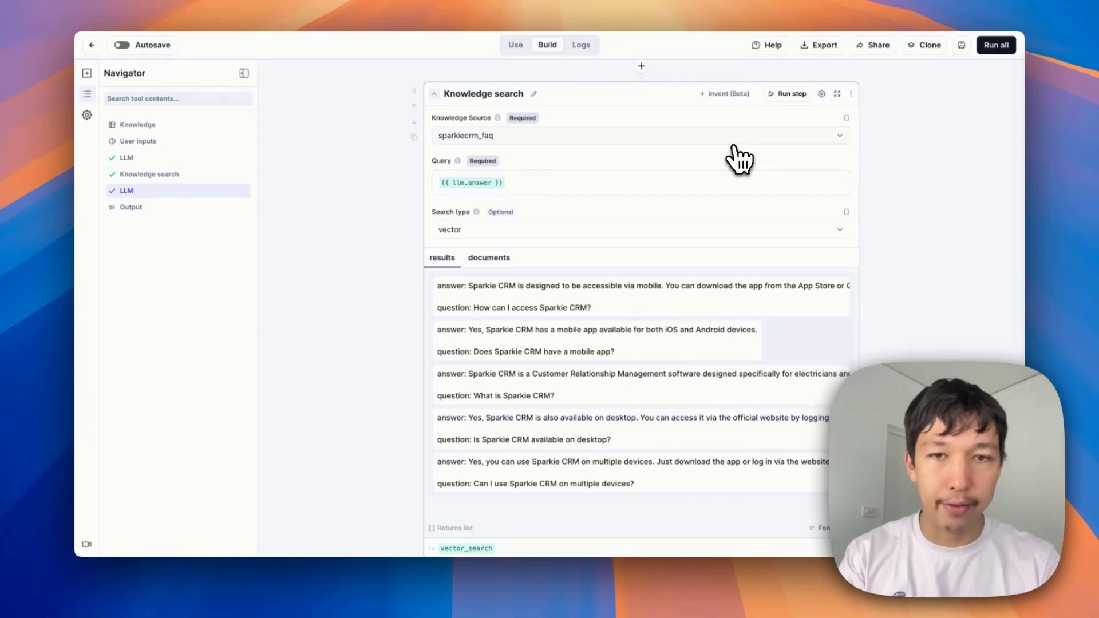
pyautogui.scroll(15, 543, 411)
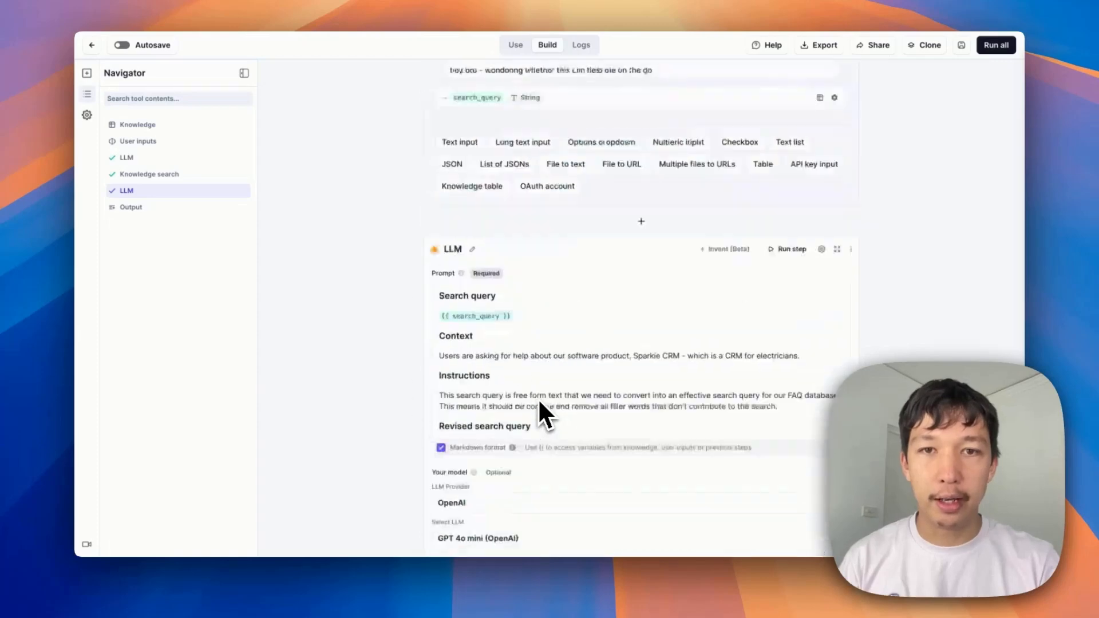
pyautogui.click(664, 336)
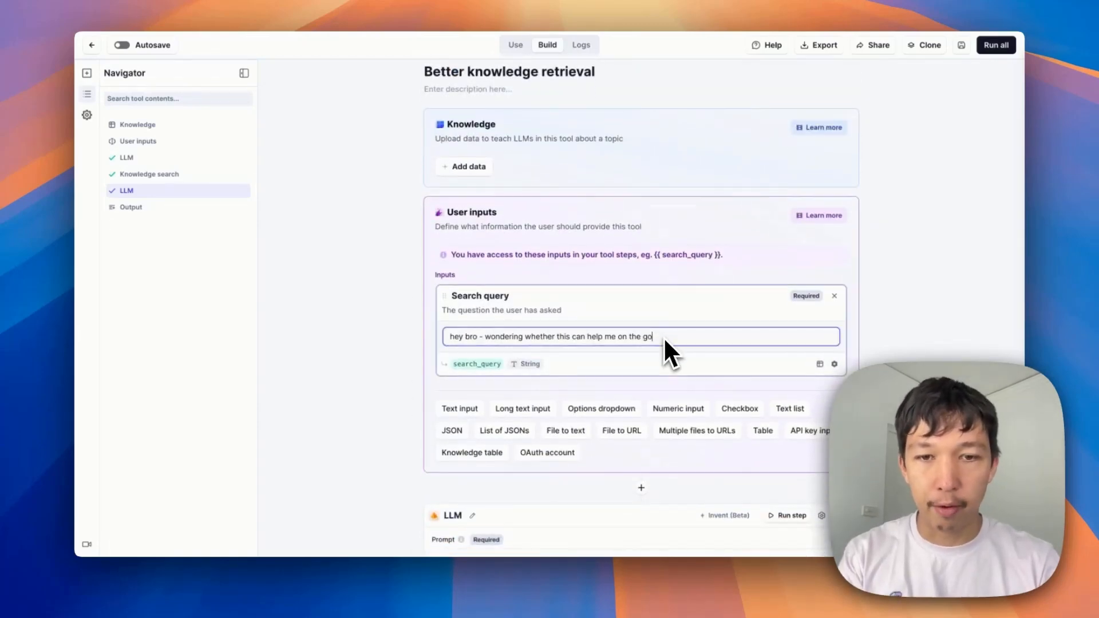
pyautogui.moveTo(663, 338); pyautogui.dragTo(376, 335)
pyautogui.write("hey bro - wondering if there's an update to the app coming out in september?")
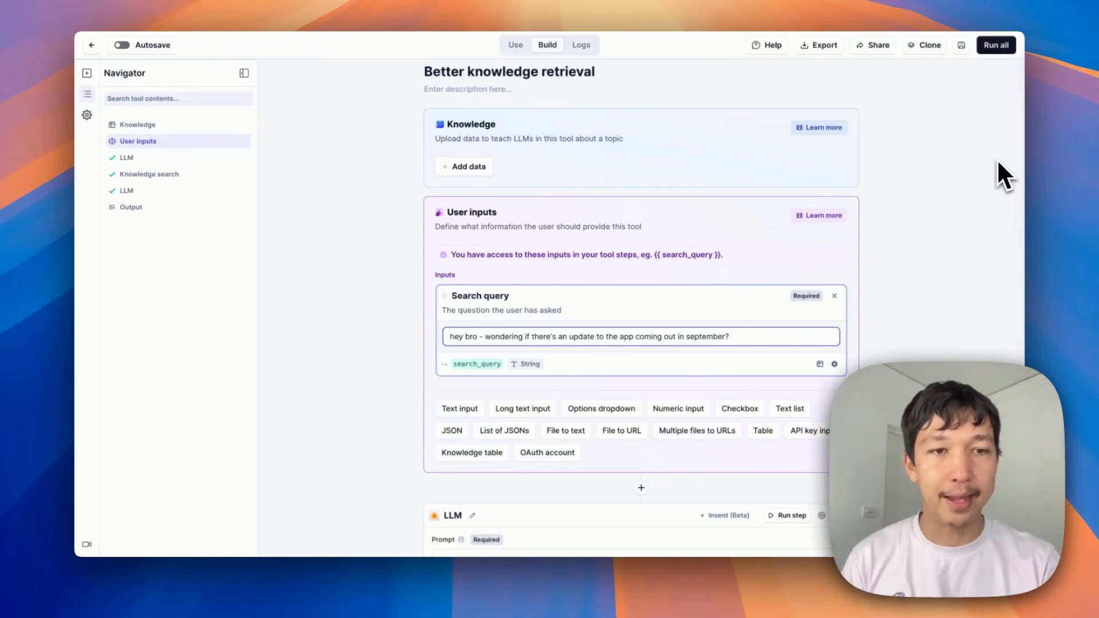
# Rerun the first LLM step and then the Knowledge search step with the new test question
pyautogui.scroll(-6, 879, 237)
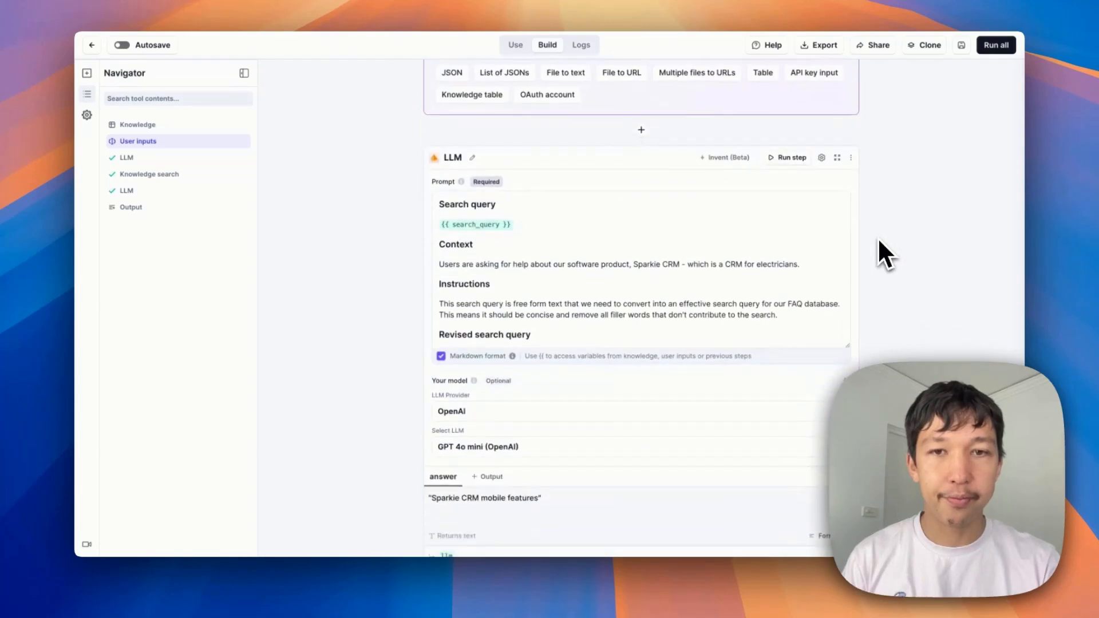
pyautogui.click(790, 158)
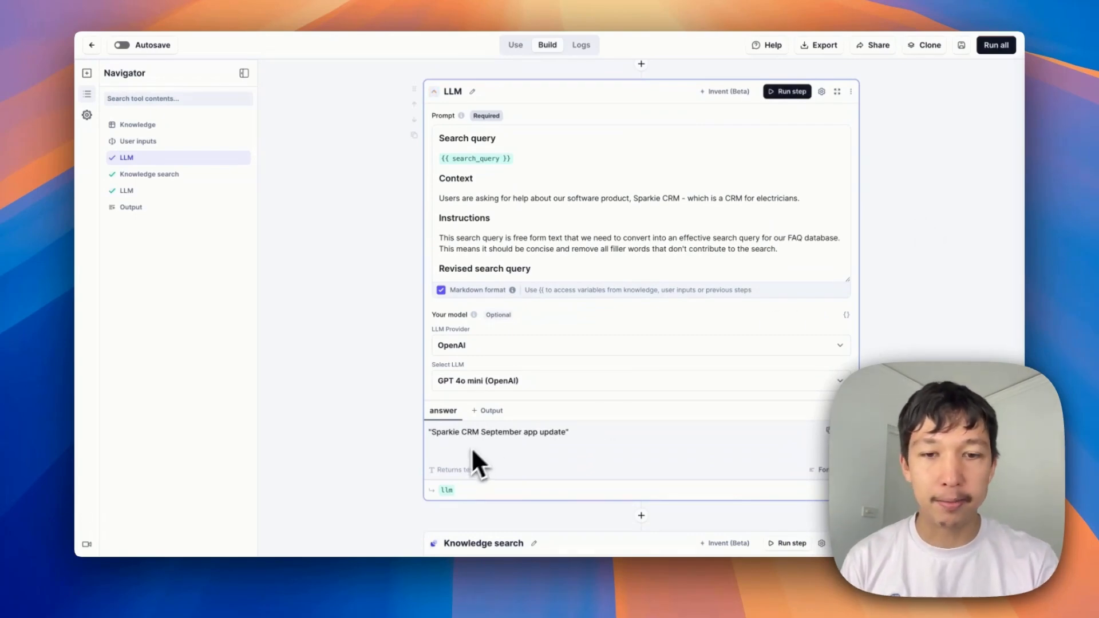
pyautogui.scroll(-5, 601, 437)
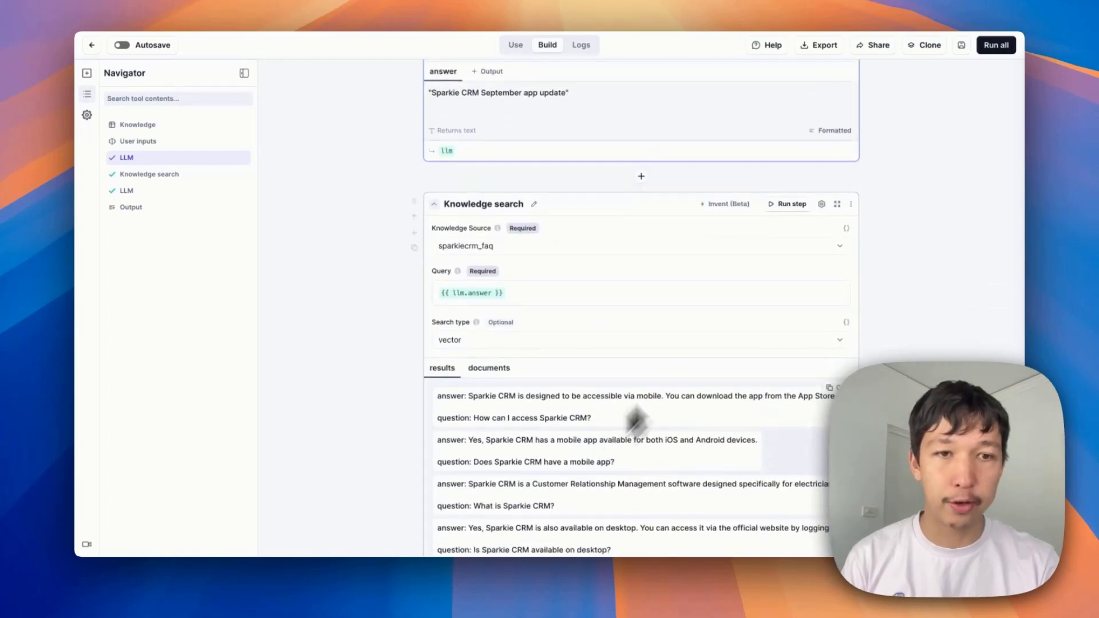
pyautogui.click(804, 206)
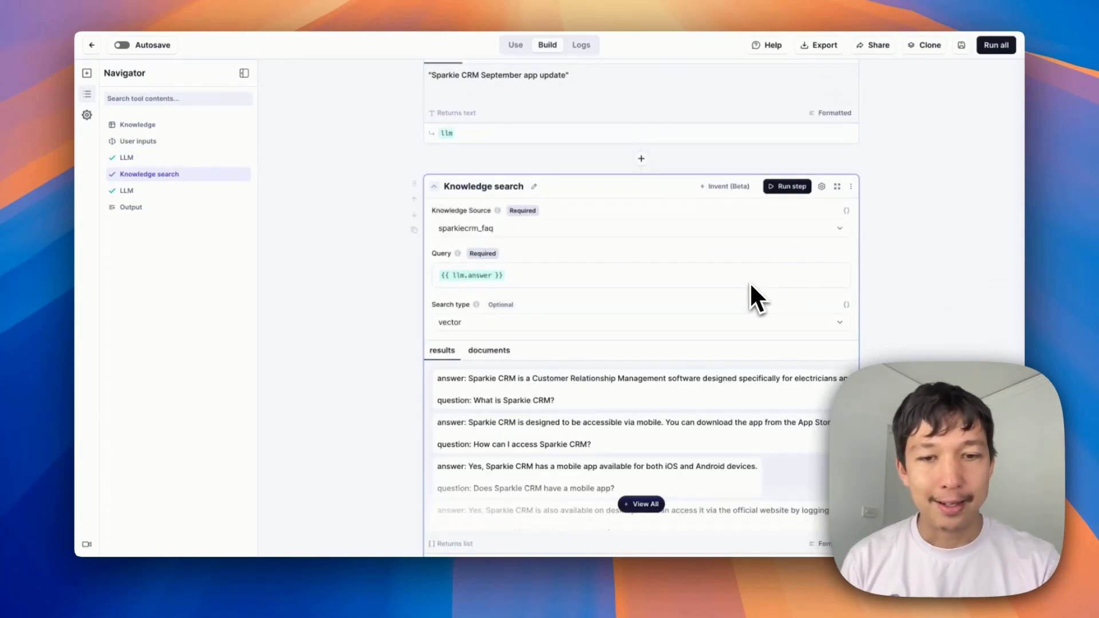
# Expand and review the full list of new knowledge search results
pyautogui.scroll(-2, 749, 286)
pyautogui.scroll(-2, 747, 283)
pyautogui.click(655, 336)
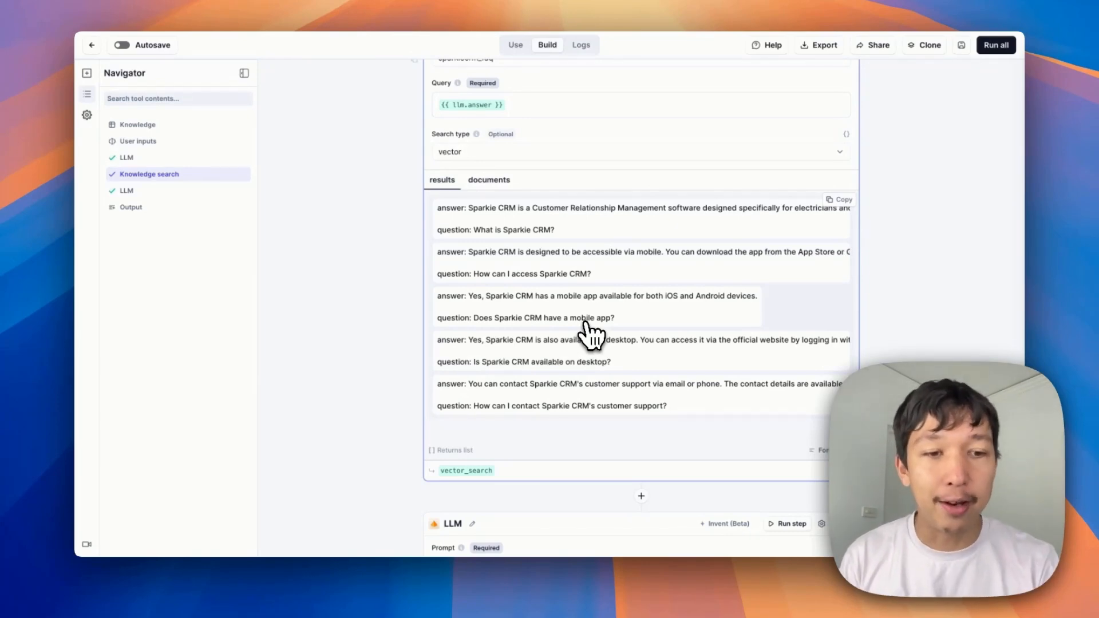
pyautogui.scroll(-8, 658, 240)
pyautogui.scroll(1, 658, 241)
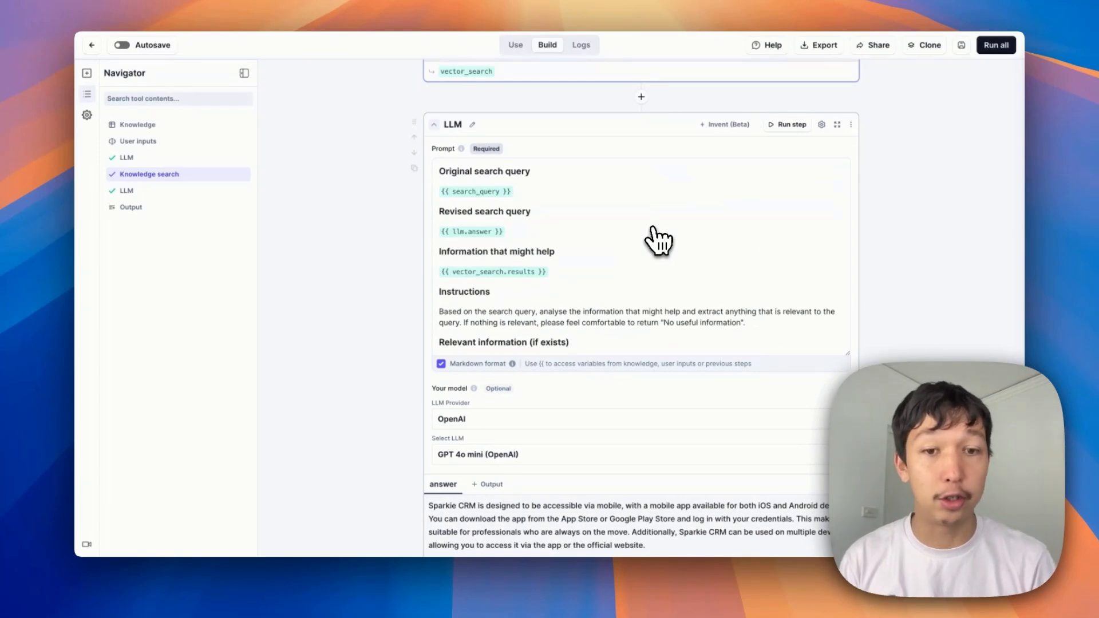
# Run the second LLM step and highlight its answer to review the final tool output
pyautogui.click(788, 125)
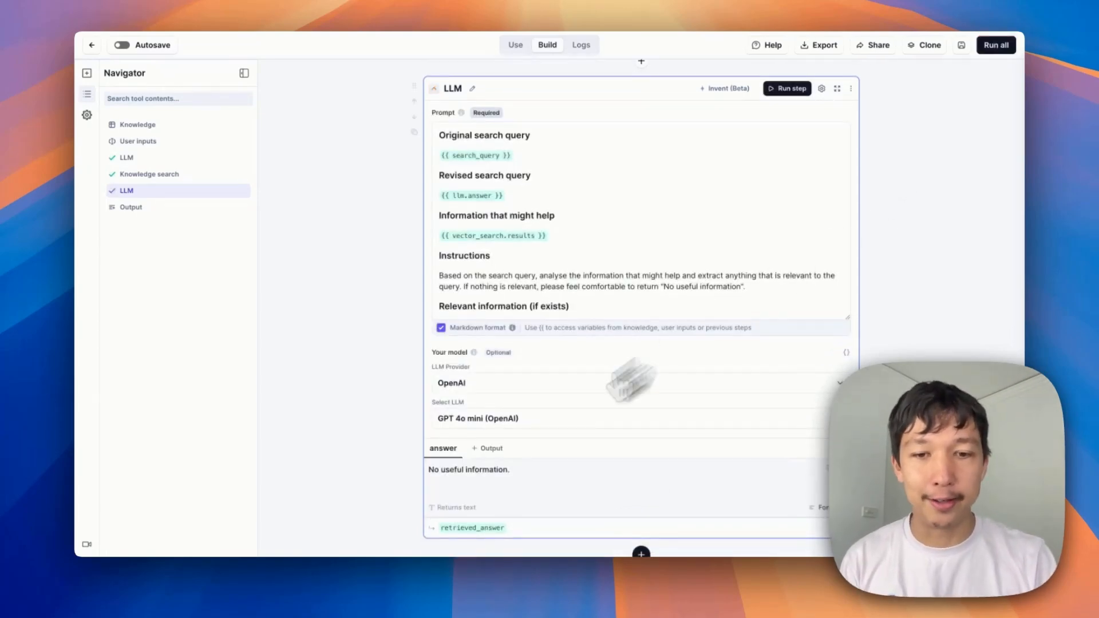
pyautogui.tripleClick(473, 469)
pyautogui.scroll(-1, 824, 361)
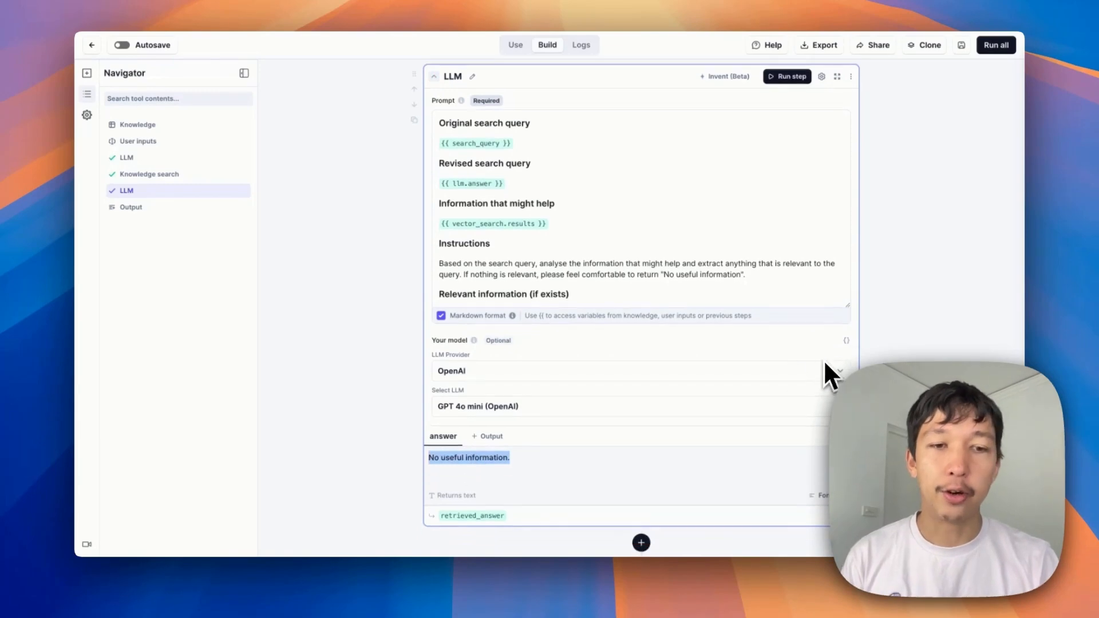
pyautogui.scroll(-3, 824, 362)
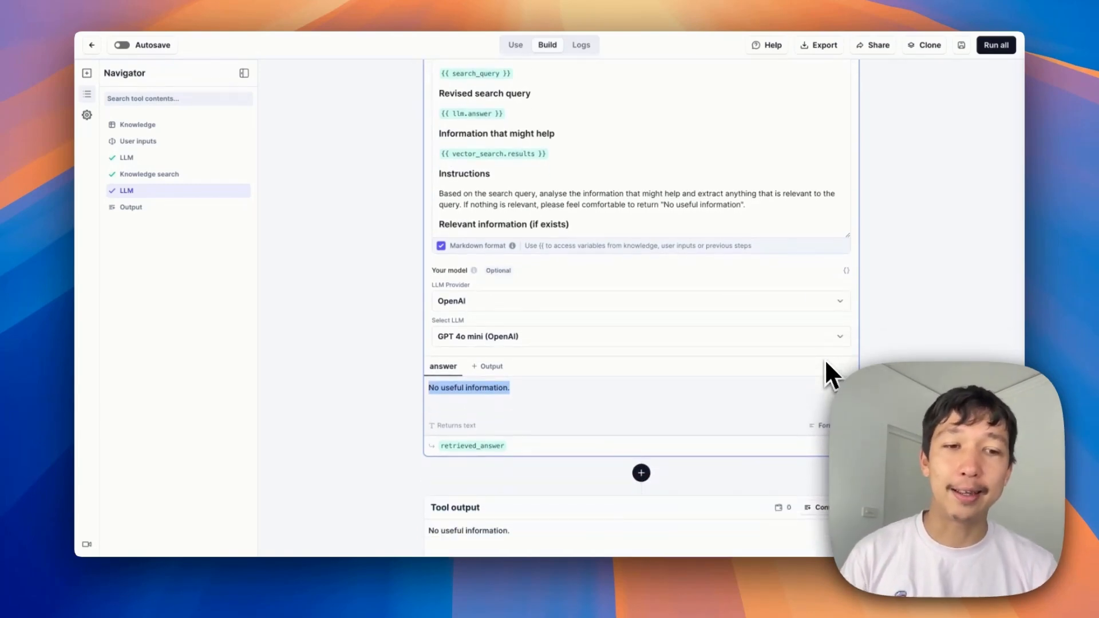